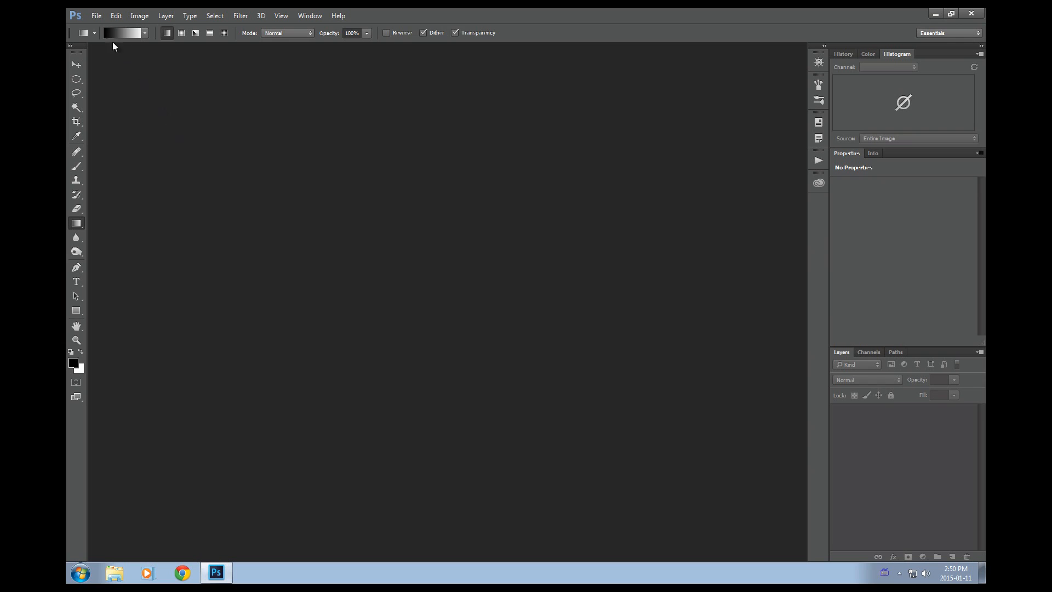
Step: Create a 2100 by 1500 pixel document at 300 pixels/inch in 8 bit Grayscale with a white background
click(95, 15)
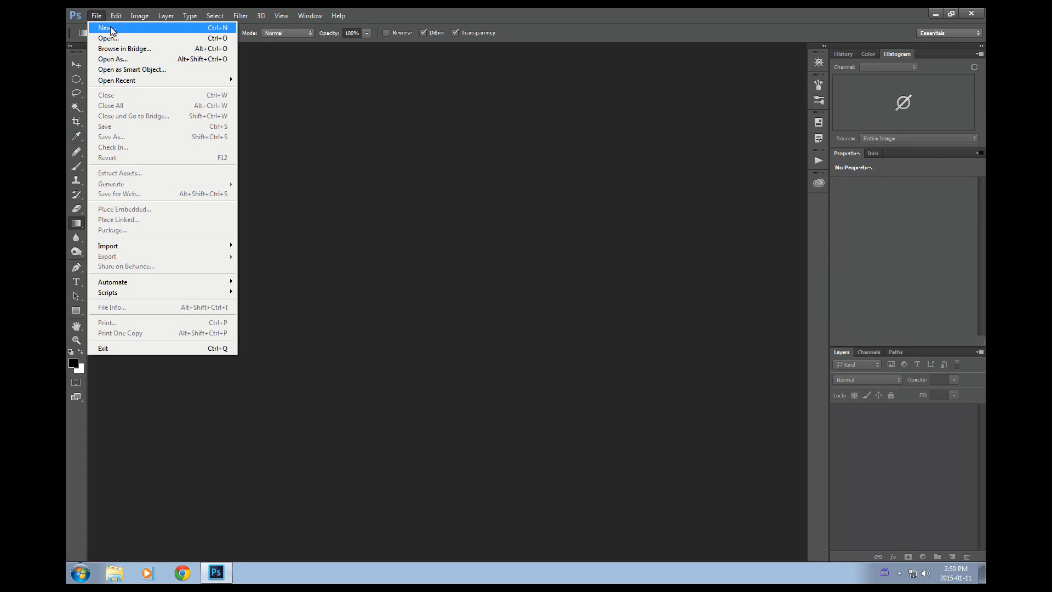
click(111, 30)
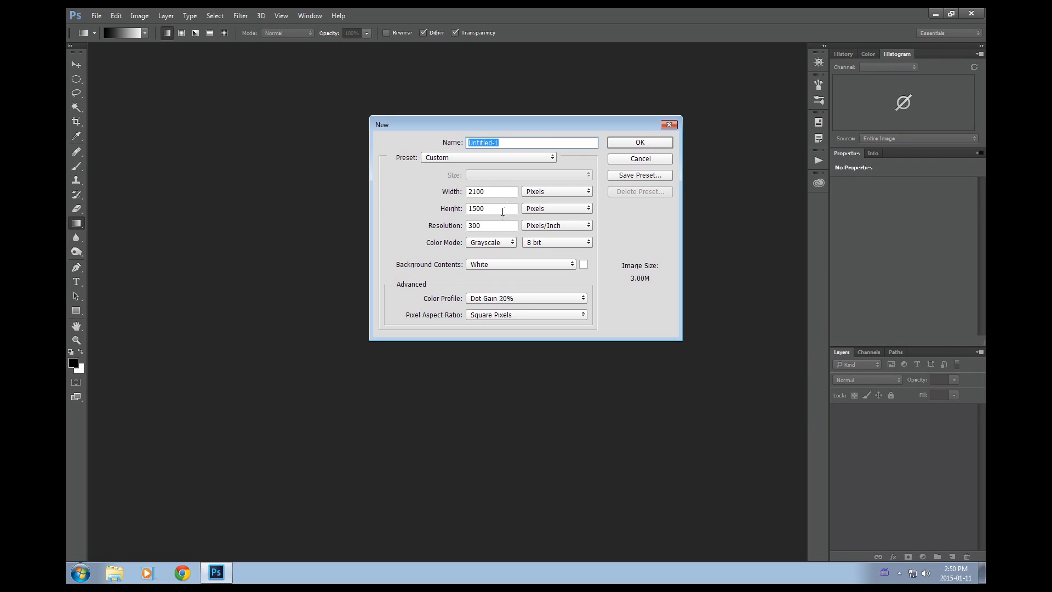
click(544, 198)
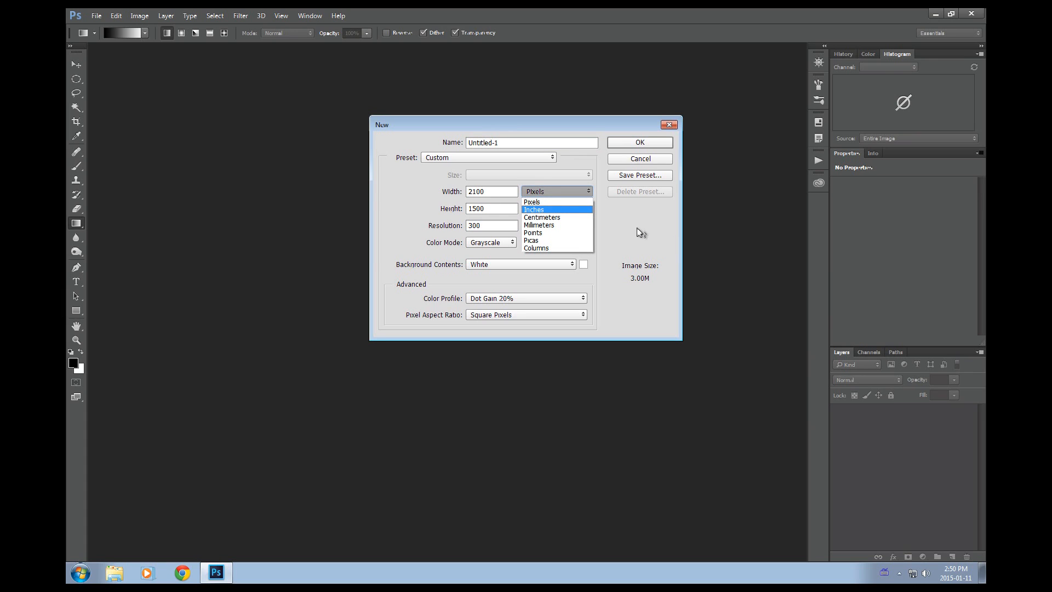
click(569, 203)
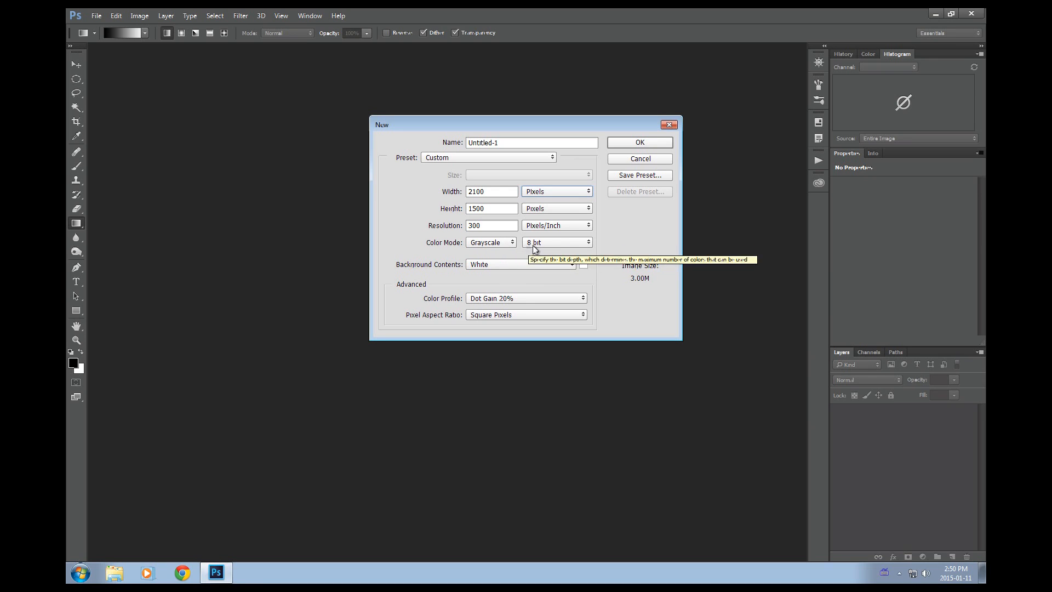
click(630, 144)
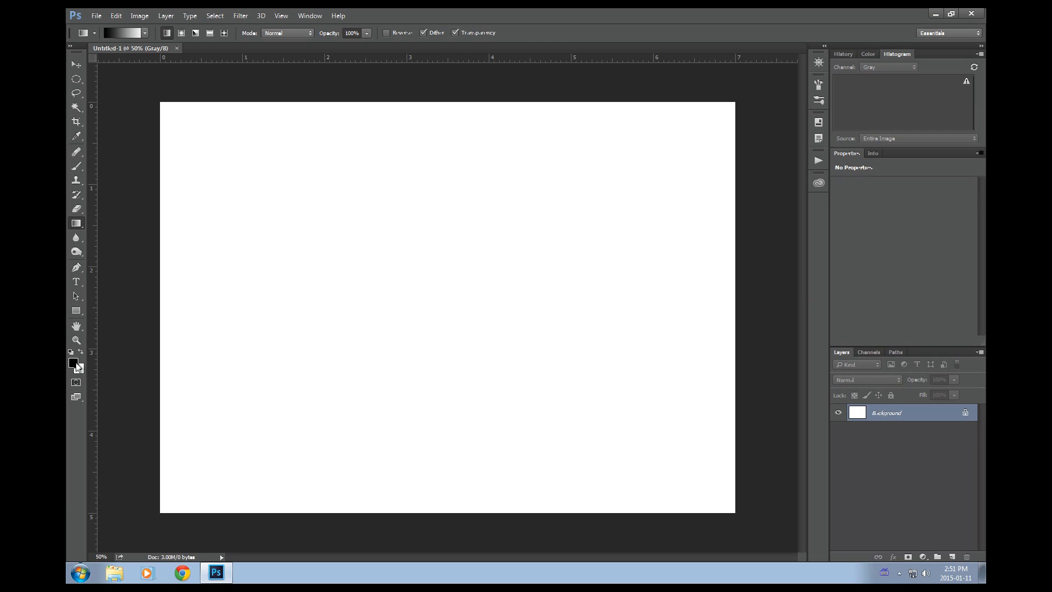
Step: Fill the background with a horizontal black-to-white linear gradient across the full canvas width and refresh the histogram
click(79, 223)
click(114, 219)
drag(255, 291, 734, 284)
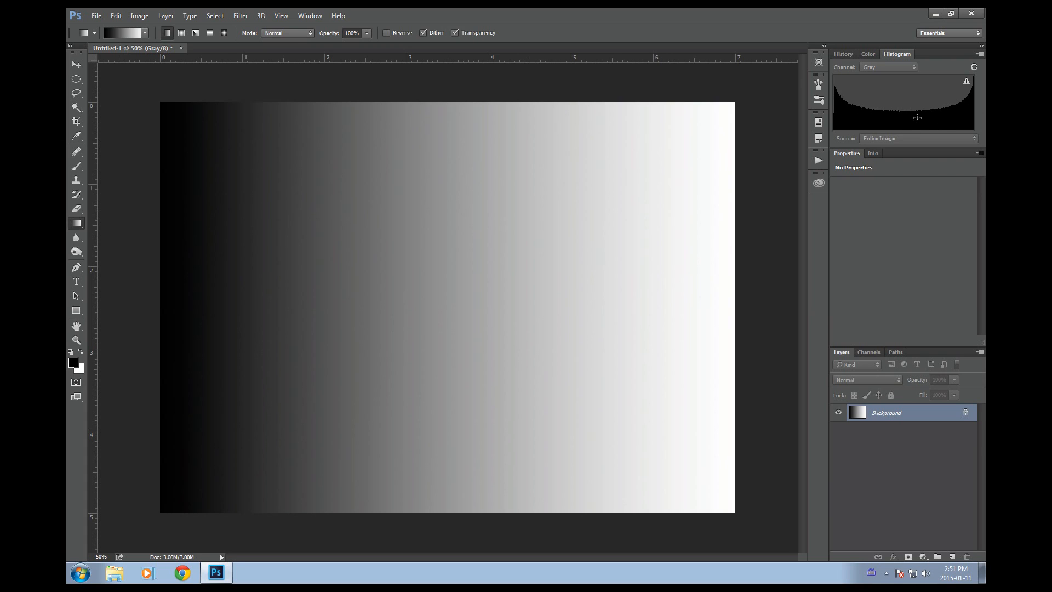
click(967, 83)
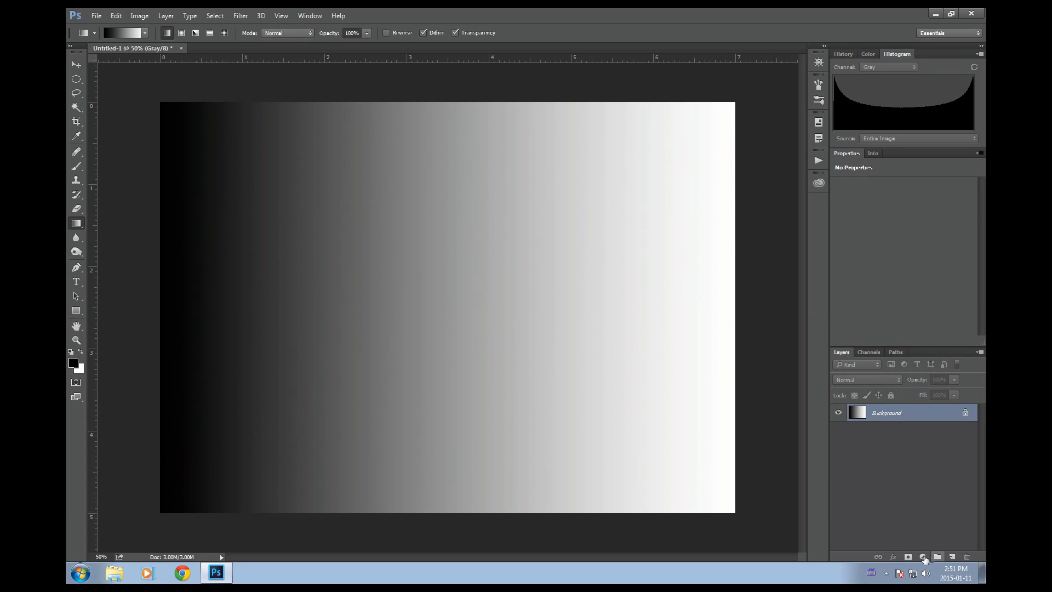
Step: Add a Curves adjustment layer with a contrast-boosting S-curve, raising the highlights and lowering the shadows, and check the refreshed histogram
click(924, 556)
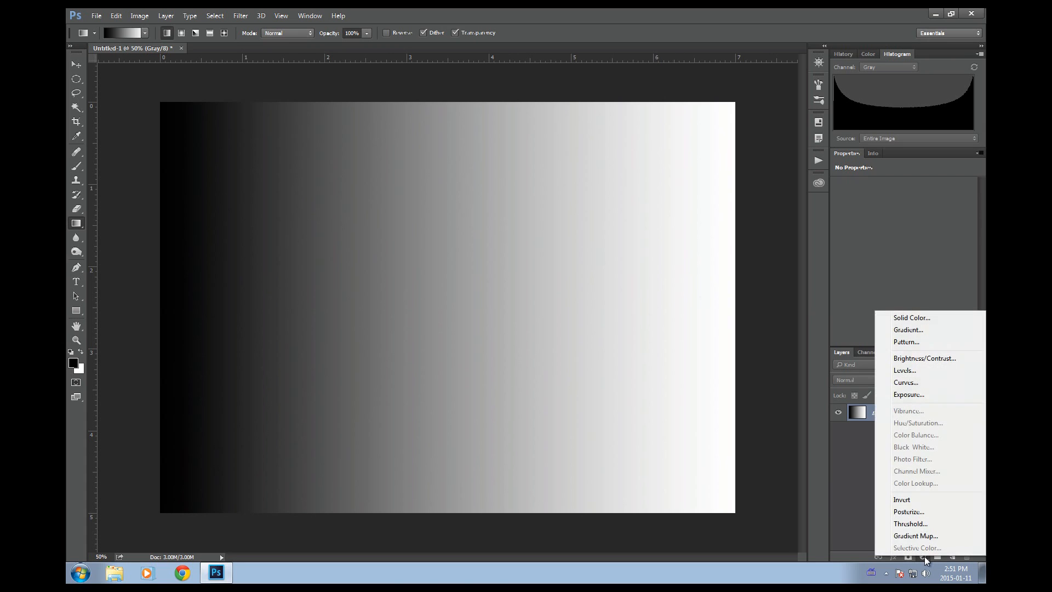
click(912, 381)
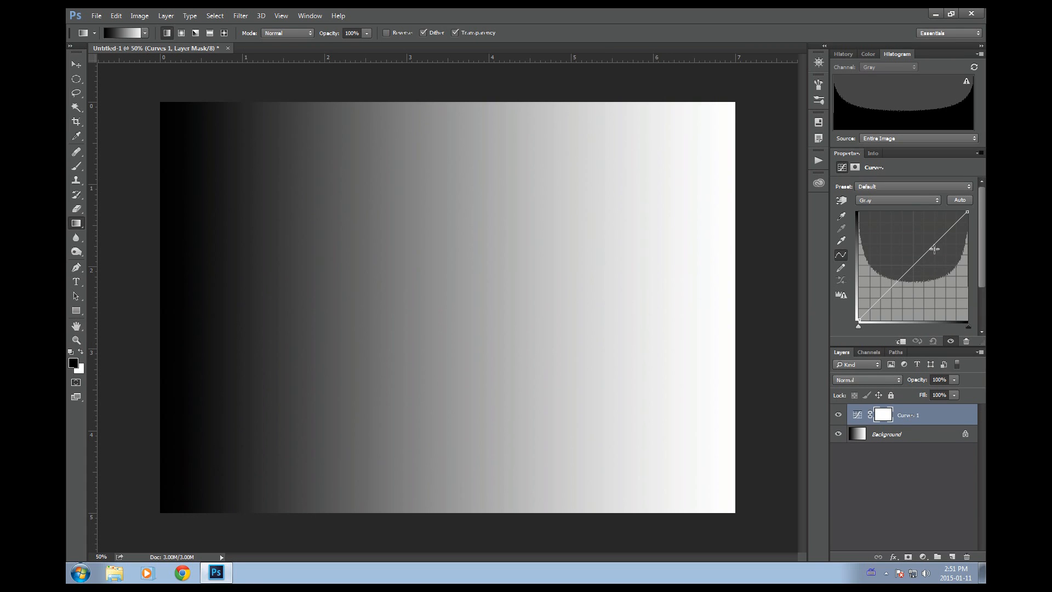
drag(932, 246, 929, 231)
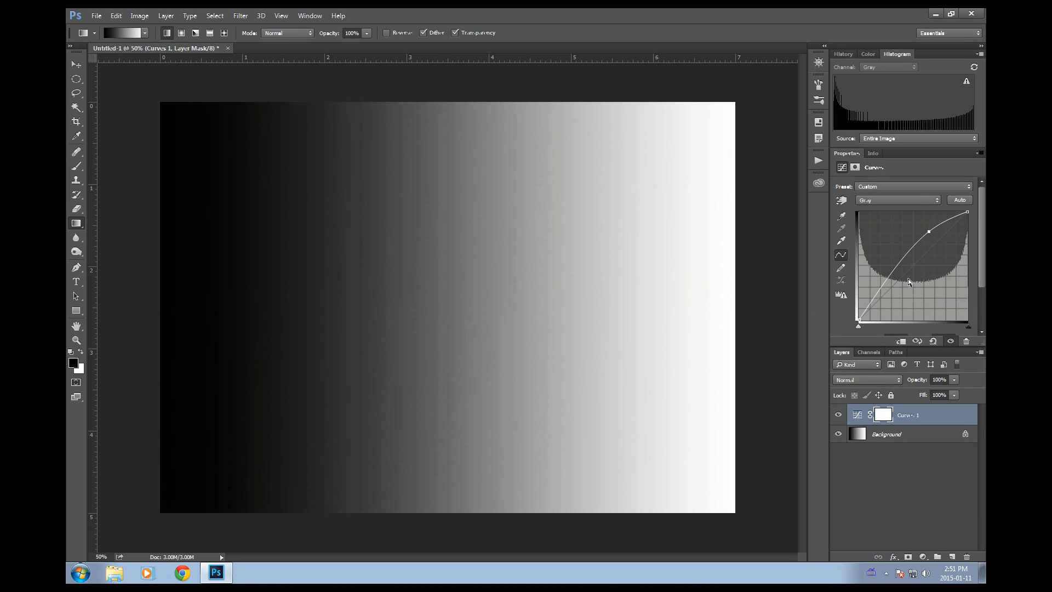
drag(882, 283, 892, 300)
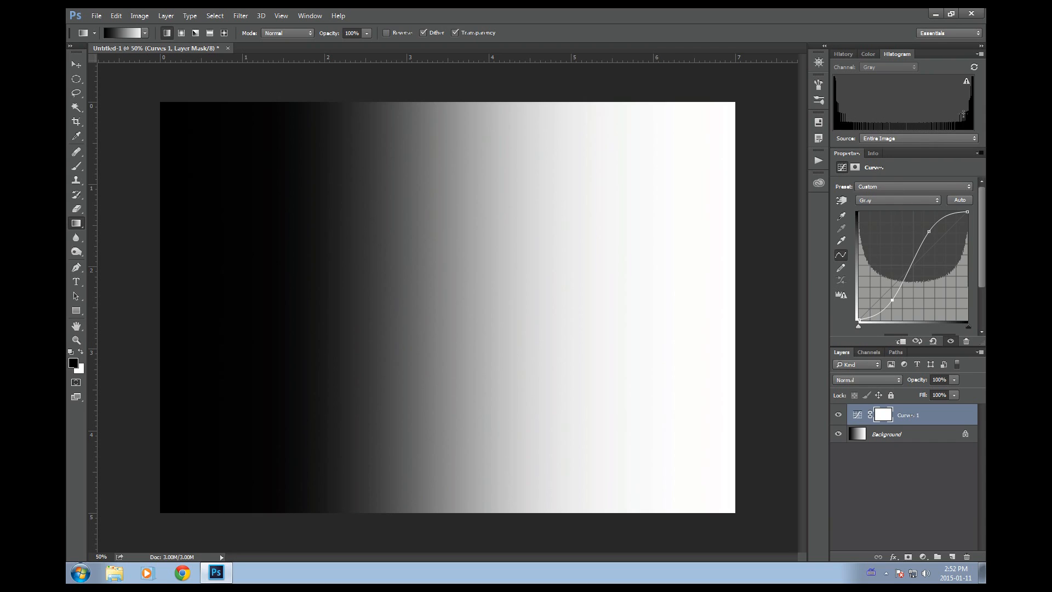
click(966, 80)
key(ctrl+1)
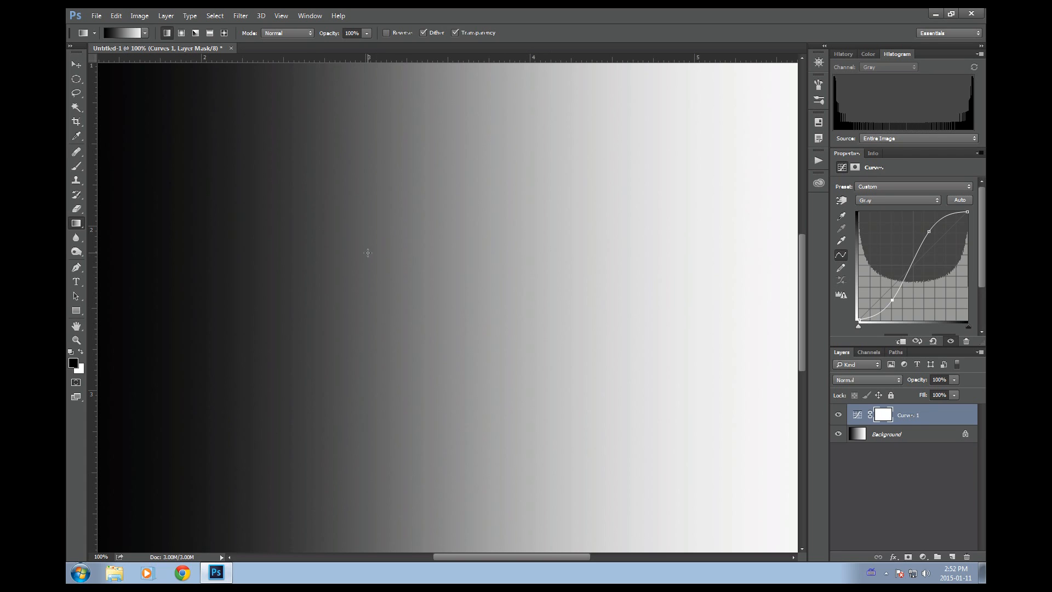
Step: Create a second 2100 by 1500 pixel Grayscale document at 300 pixels/inch with the bit depth set to 16 bit
click(100, 19)
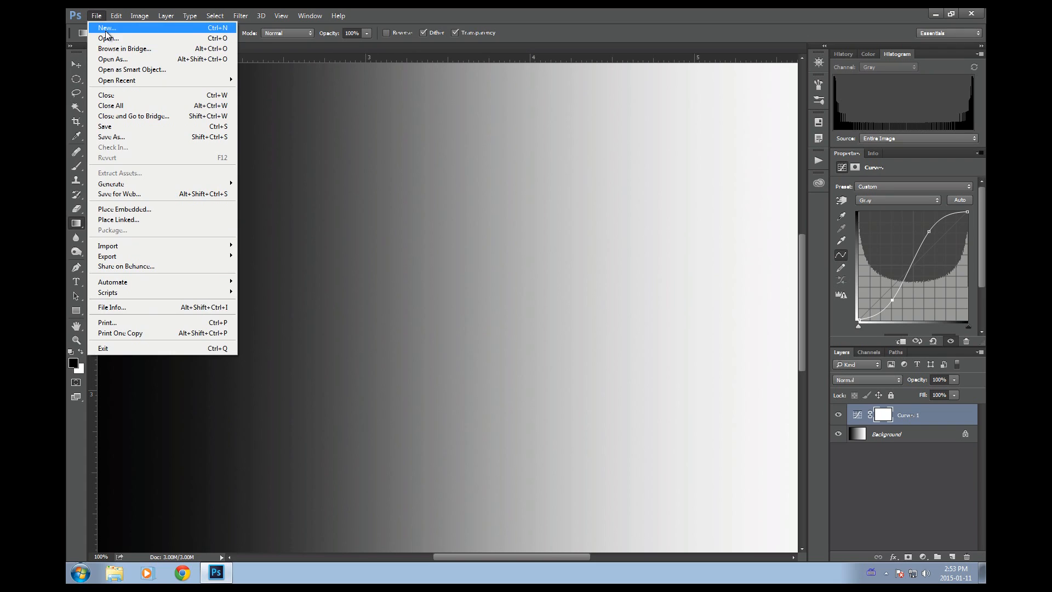
click(106, 31)
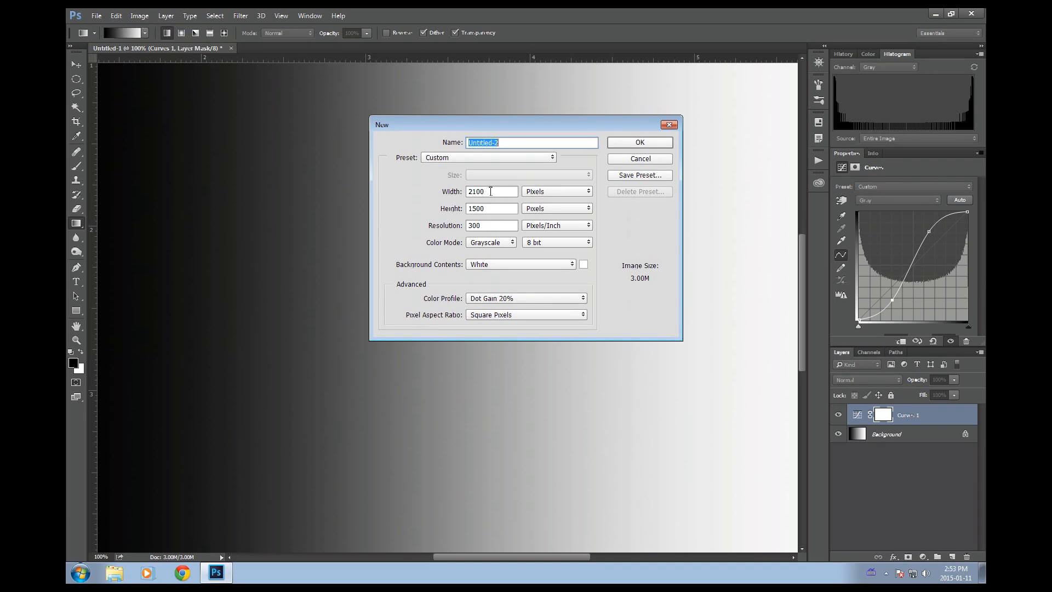
click(551, 241)
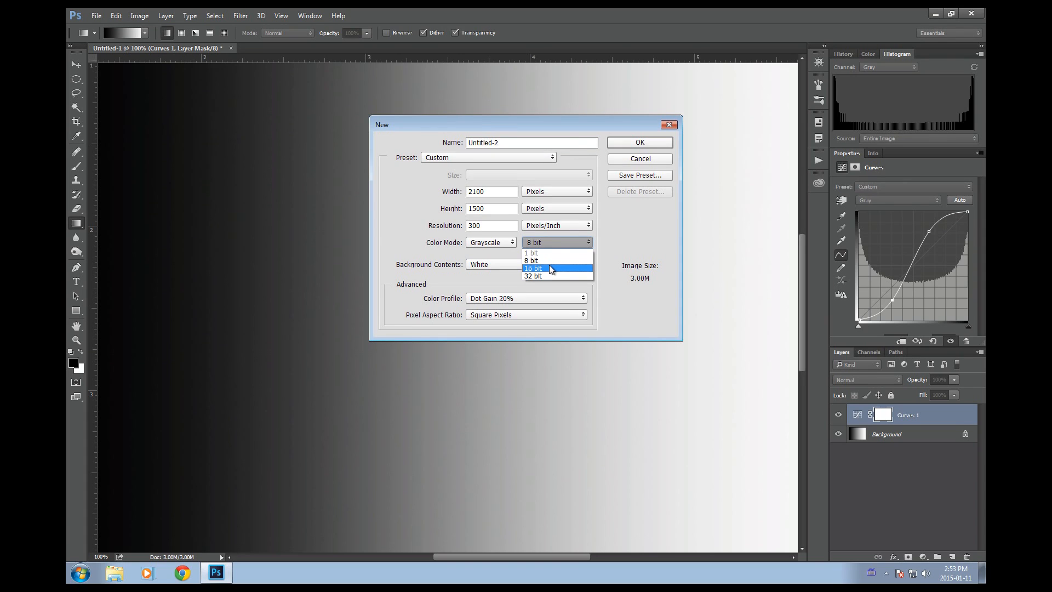
click(550, 268)
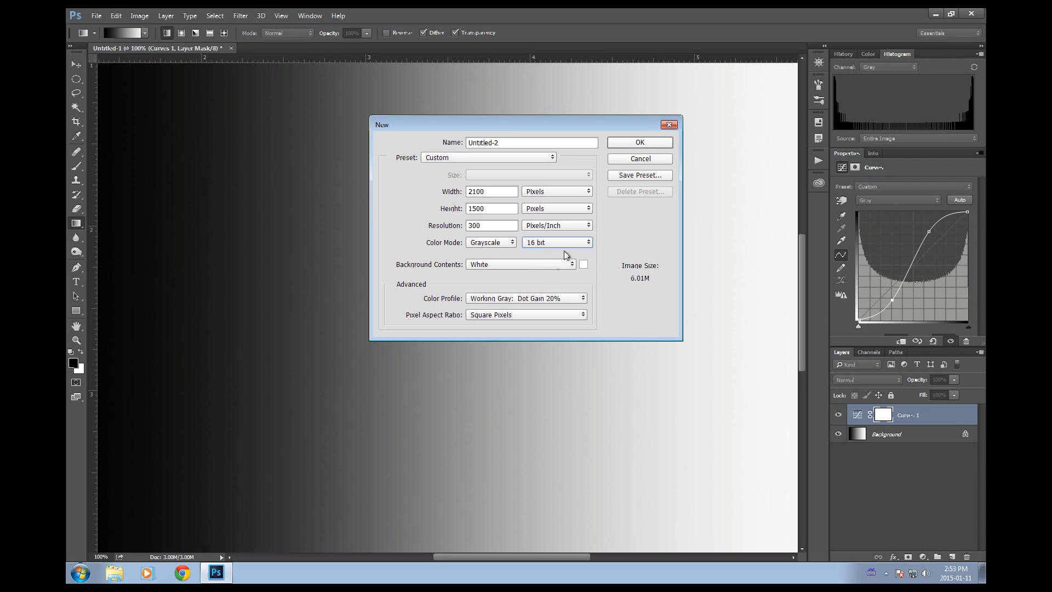
click(648, 144)
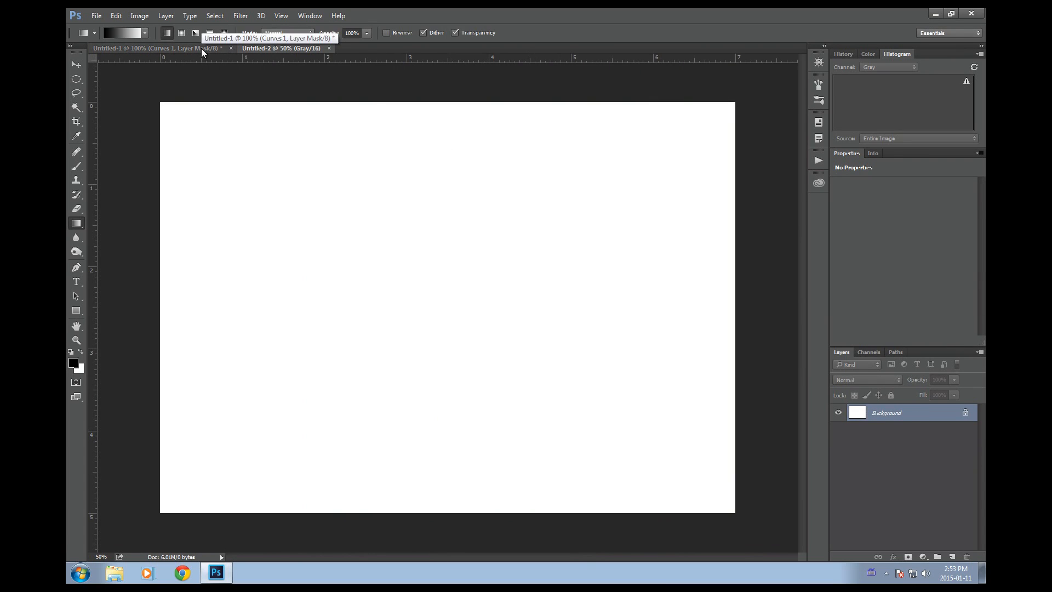
Step: Fill the 16 bit document with a horizontal black-to-white gradient across the canvas and refresh its histogram
click(202, 48)
click(281, 49)
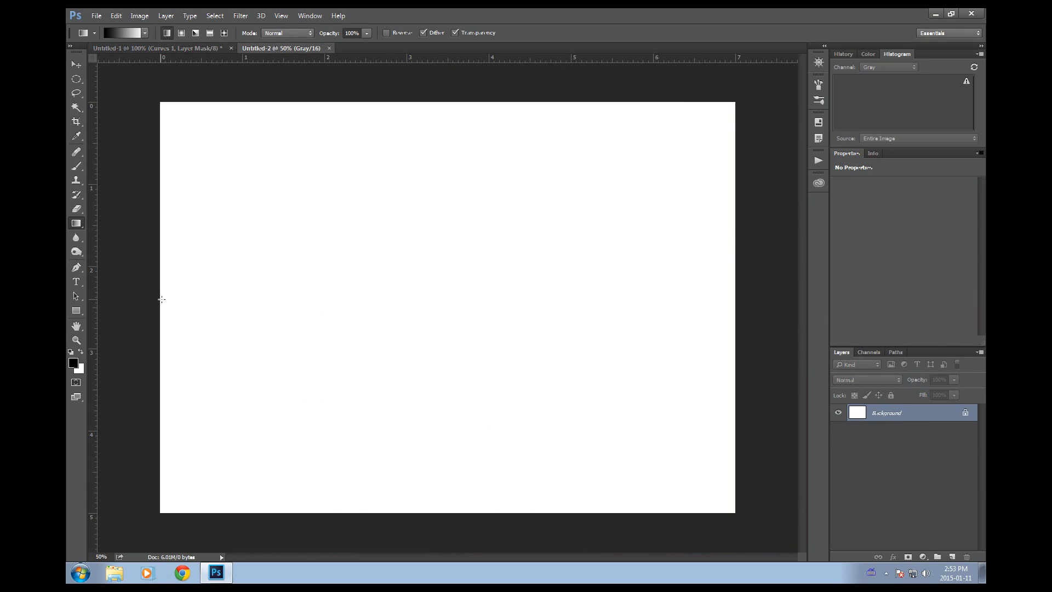
drag(179, 299, 735, 298)
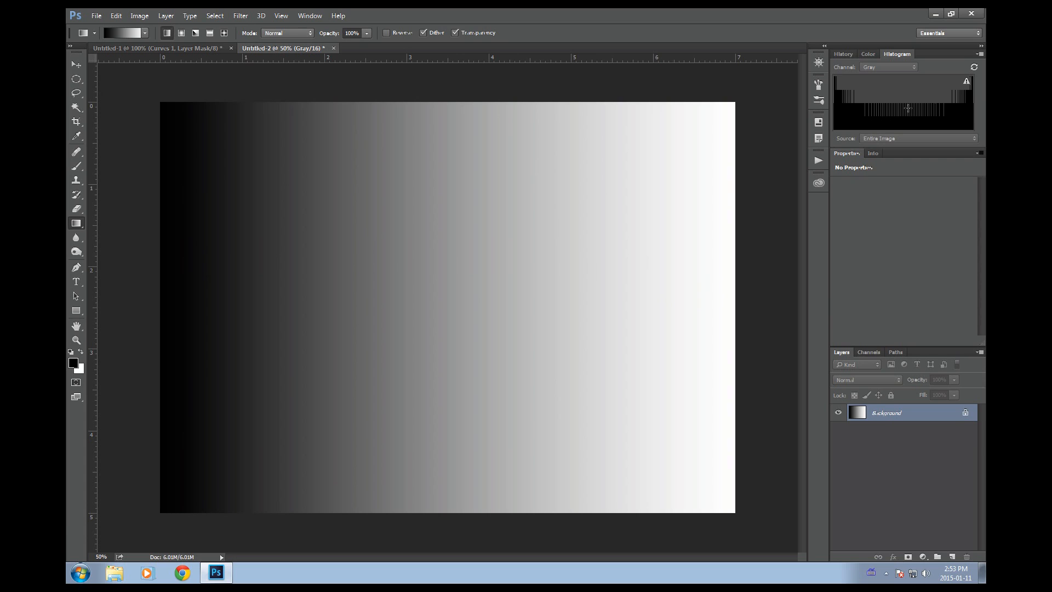
click(967, 81)
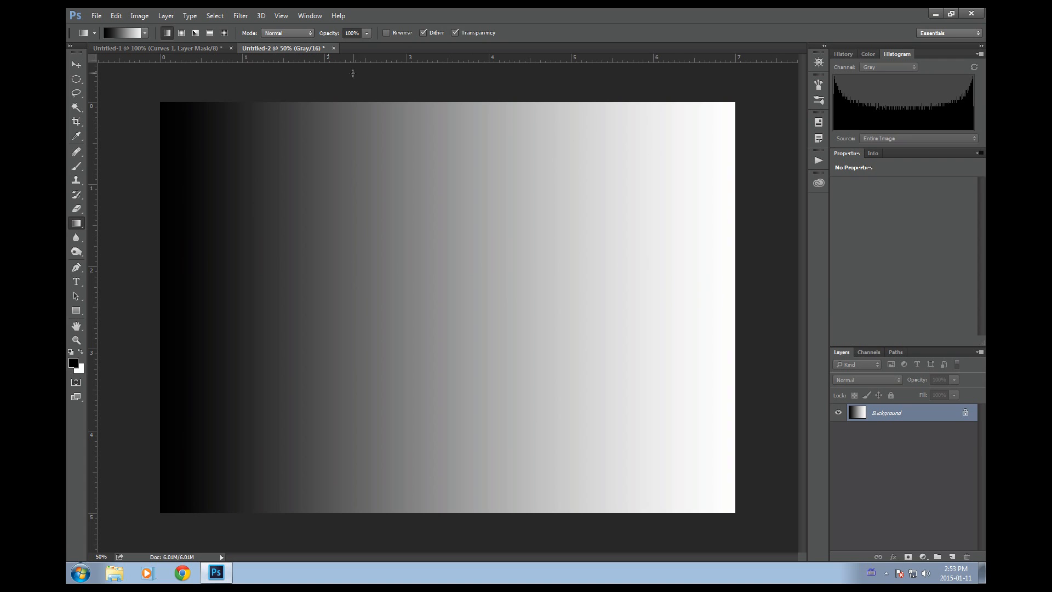
Step: Duplicate the Curves 1 layer from Untitled-1 into the Untitled-2 document
click(202, 48)
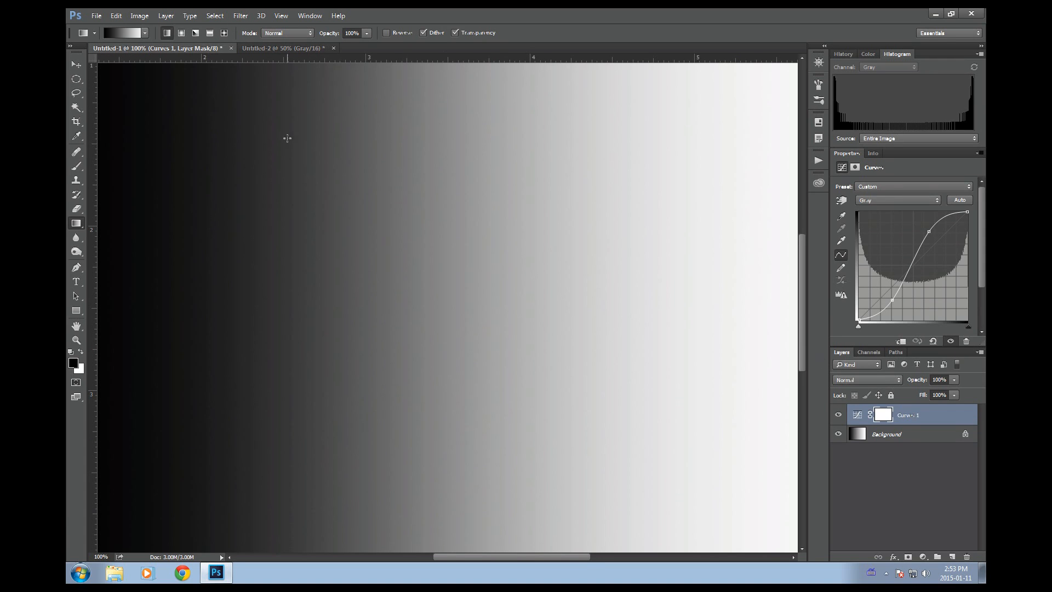
key(ctrl+0)
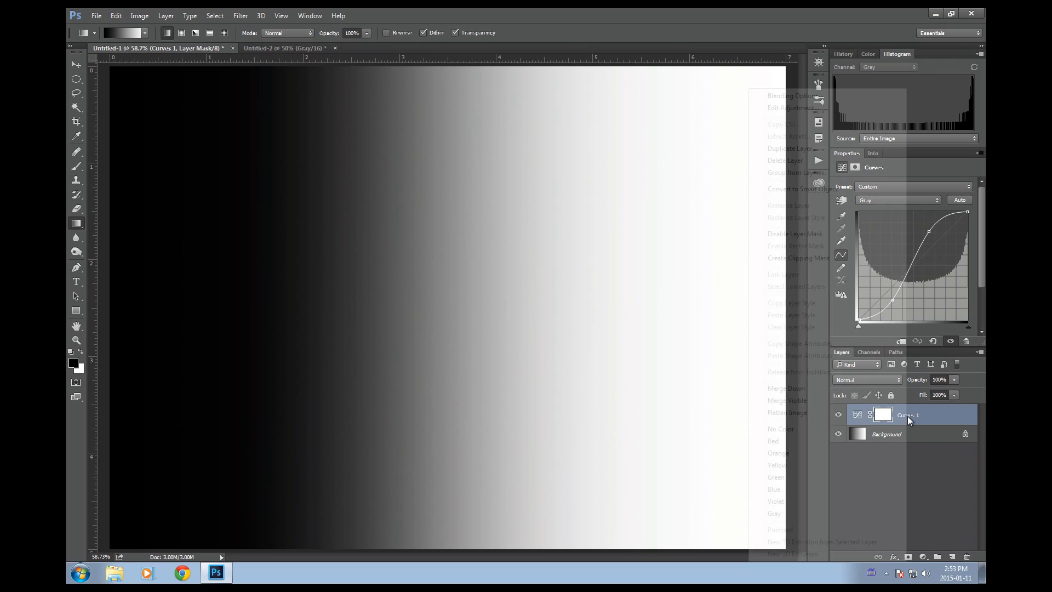
right_click(907, 415)
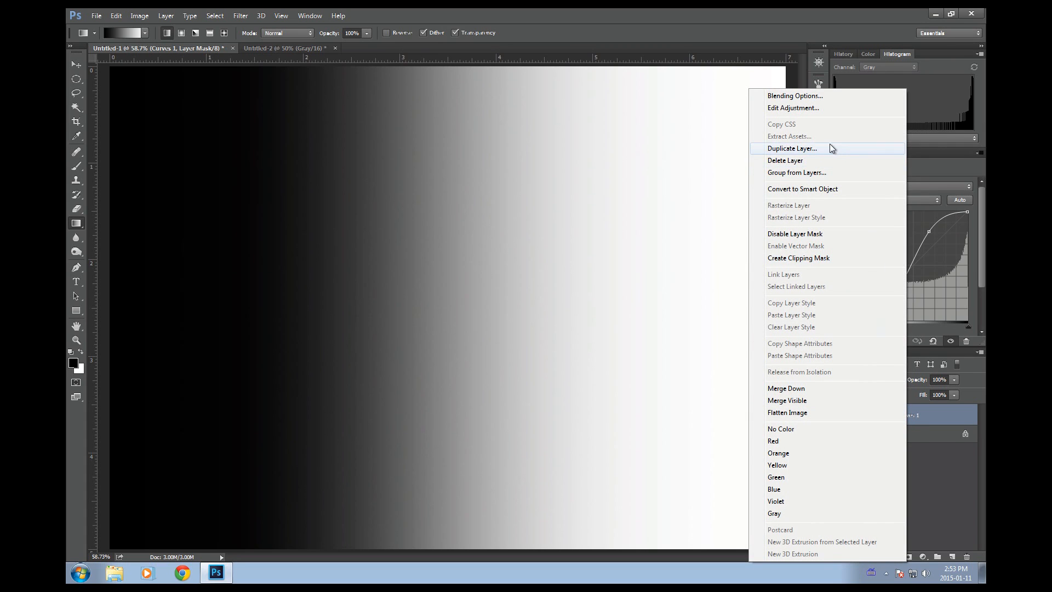
click(813, 148)
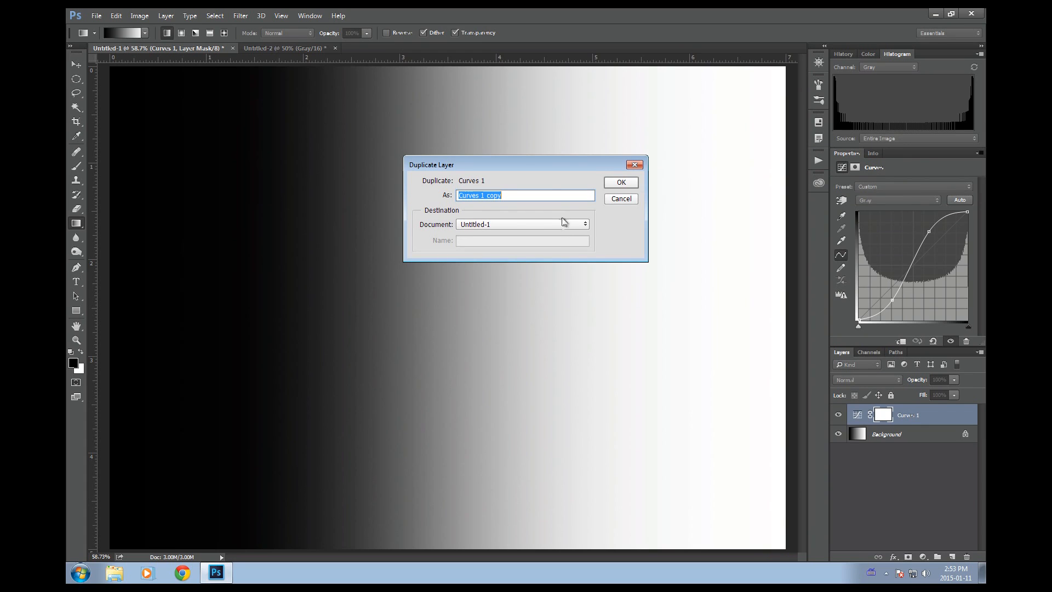
click(534, 223)
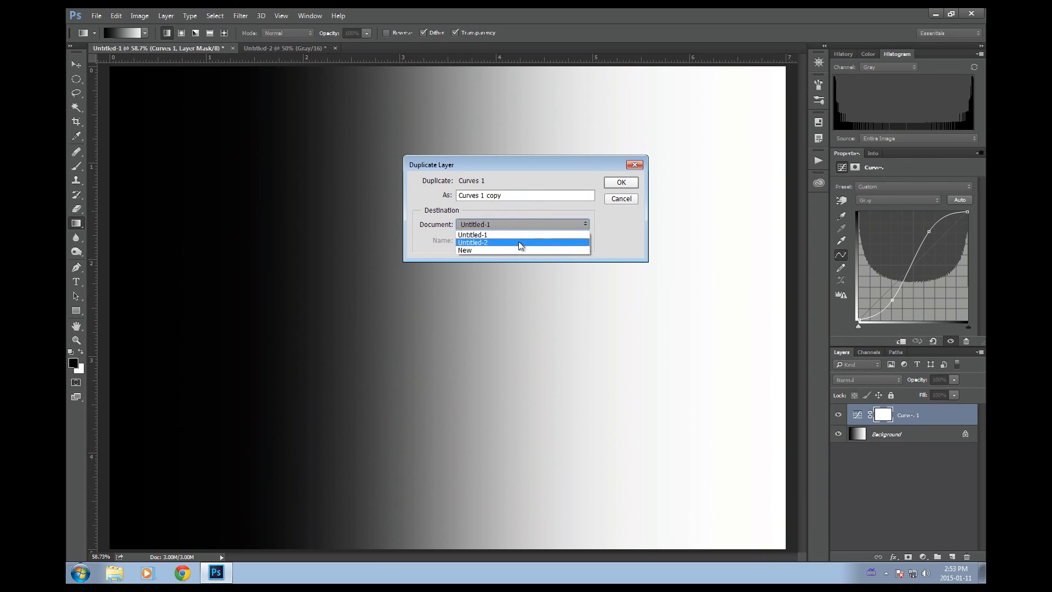
click(520, 243)
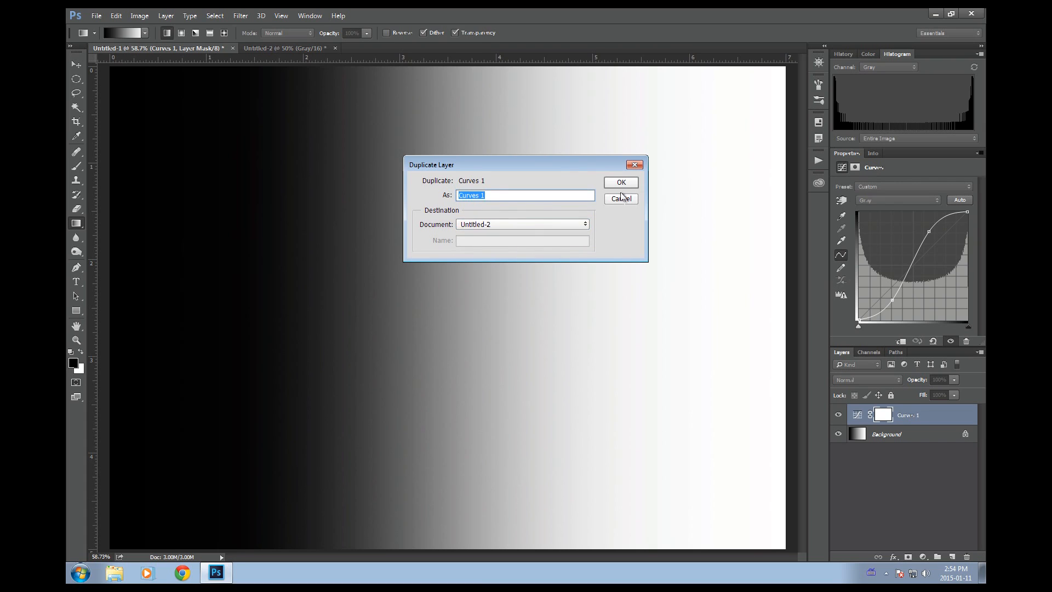
click(620, 182)
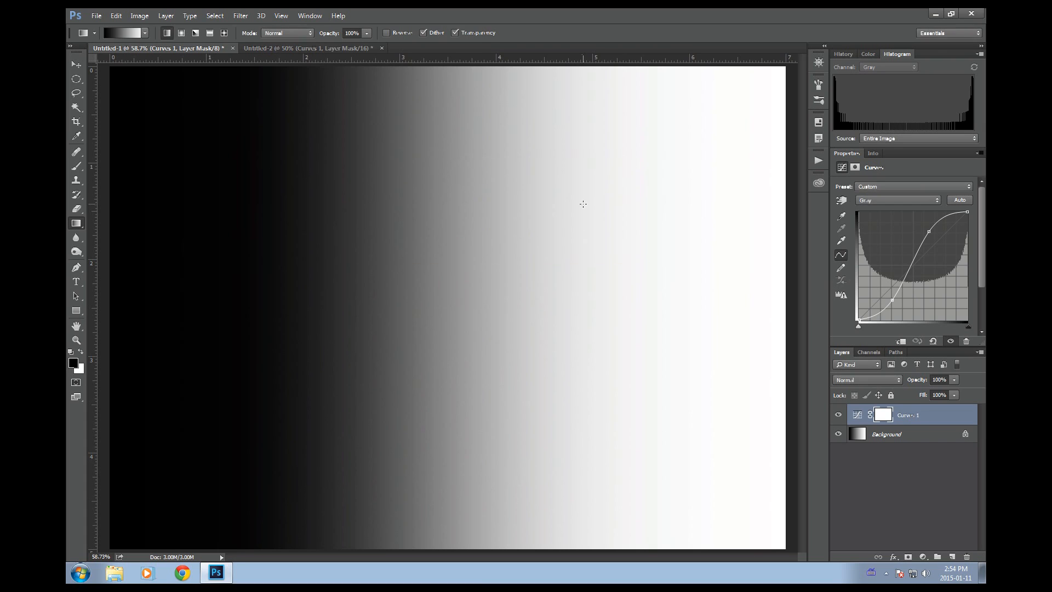
Step: Compare the curve-adjusted gradients and histograms of Untitled-1 and Untitled-2, refreshing the histogram of the 16 bit document
click(333, 48)
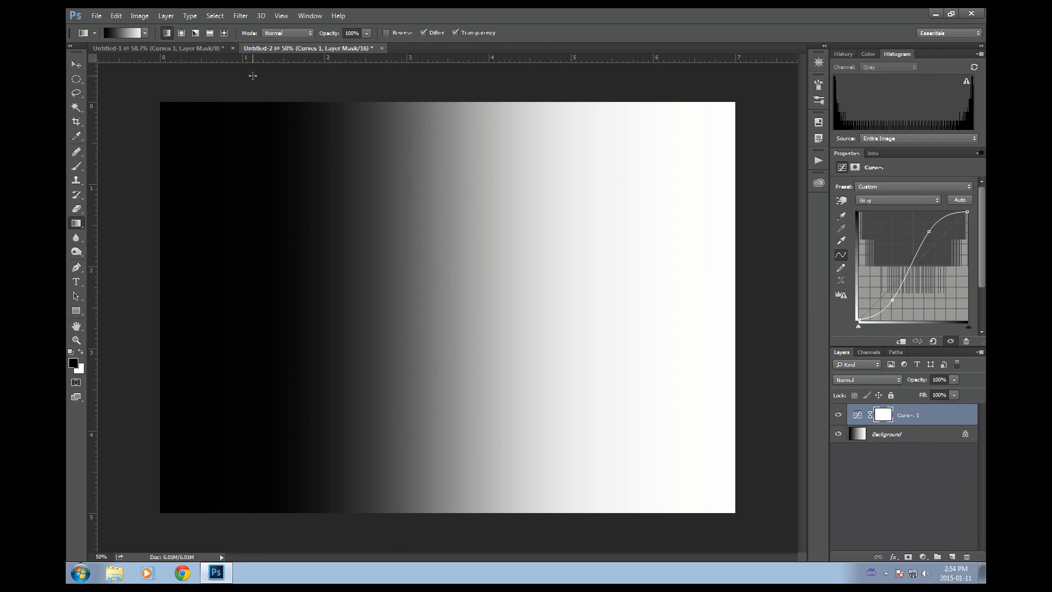
click(203, 48)
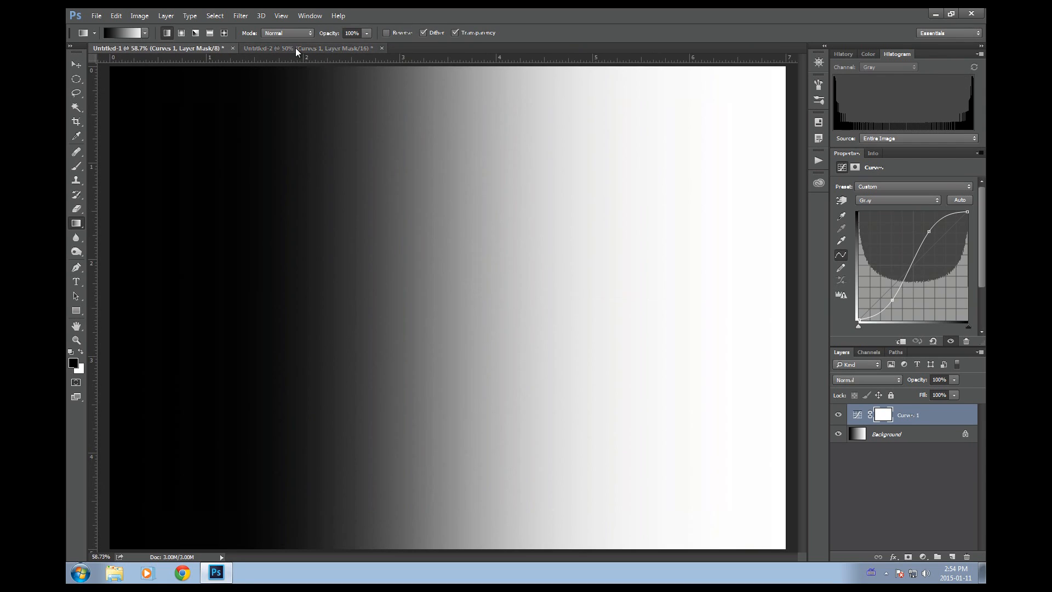
click(295, 47)
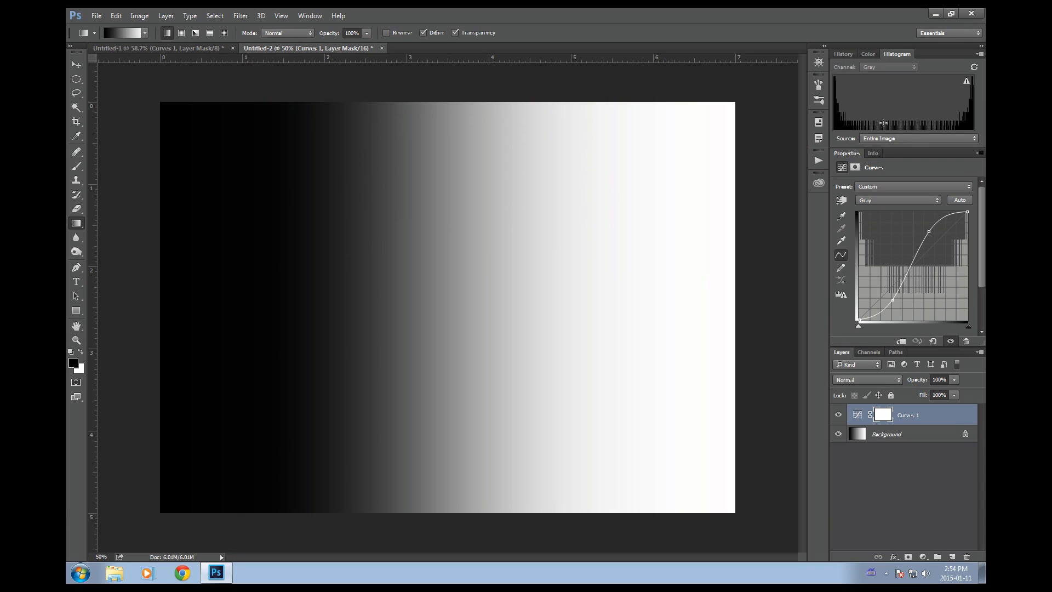
click(967, 84)
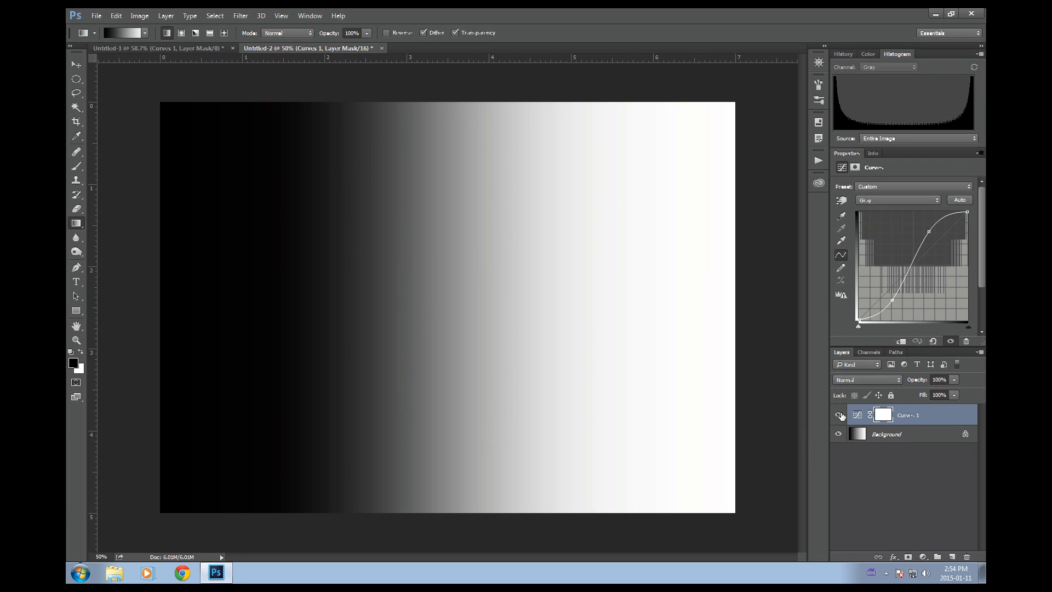
Step: Compare the 16 bit gradient with and without the Curves 1 layer, ending with the layer hidden and the image at 100%
click(839, 415)
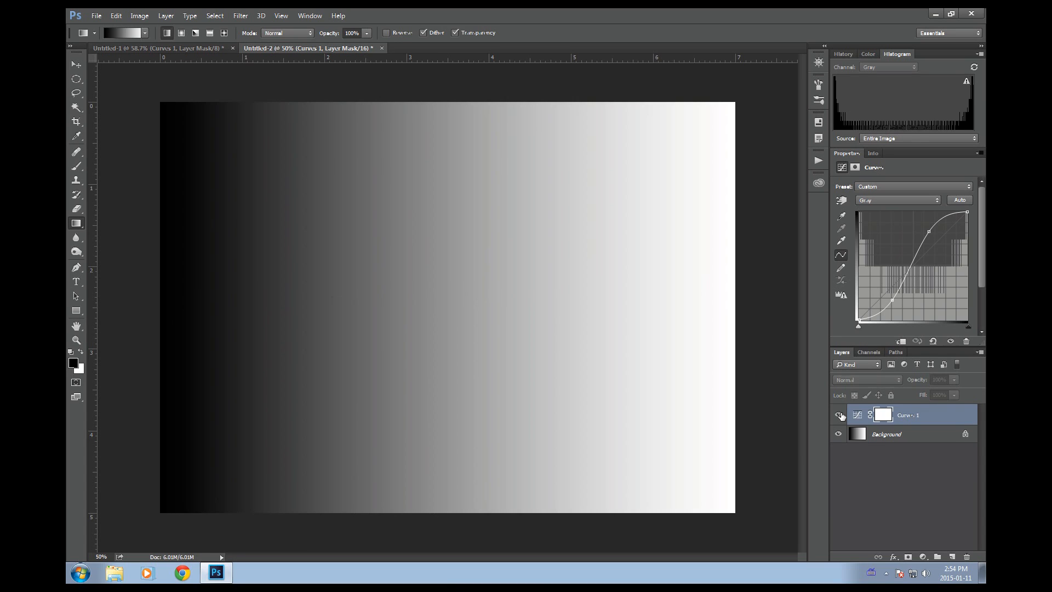
click(839, 415)
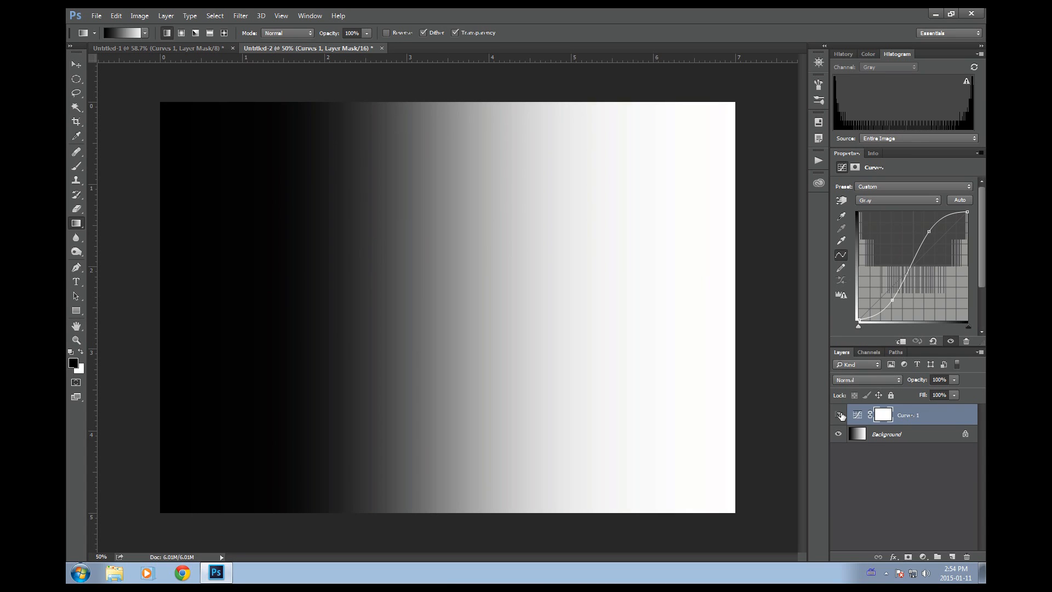
click(839, 415)
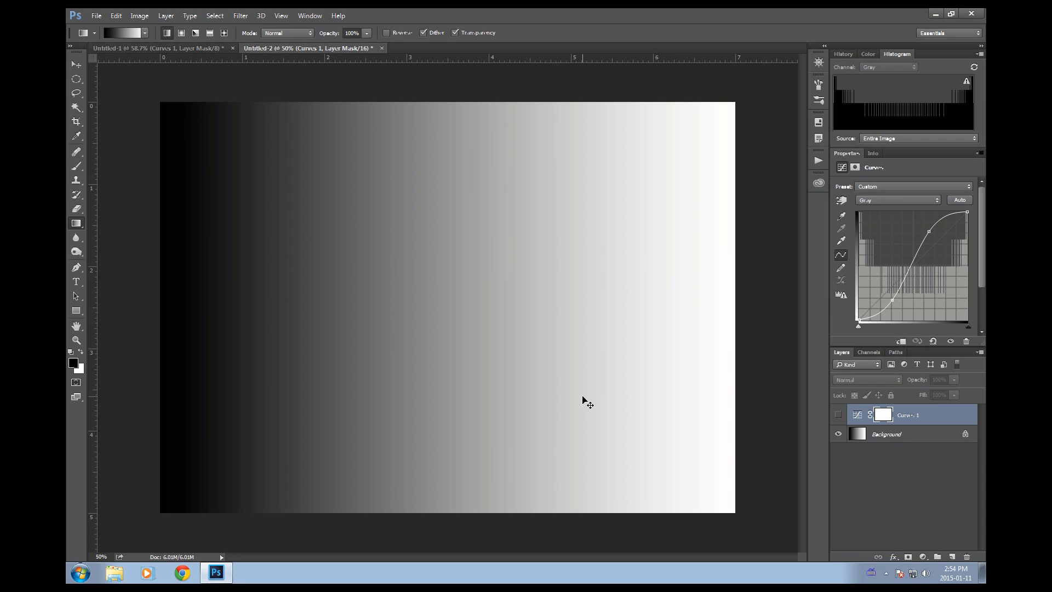
key(ctrl+1)
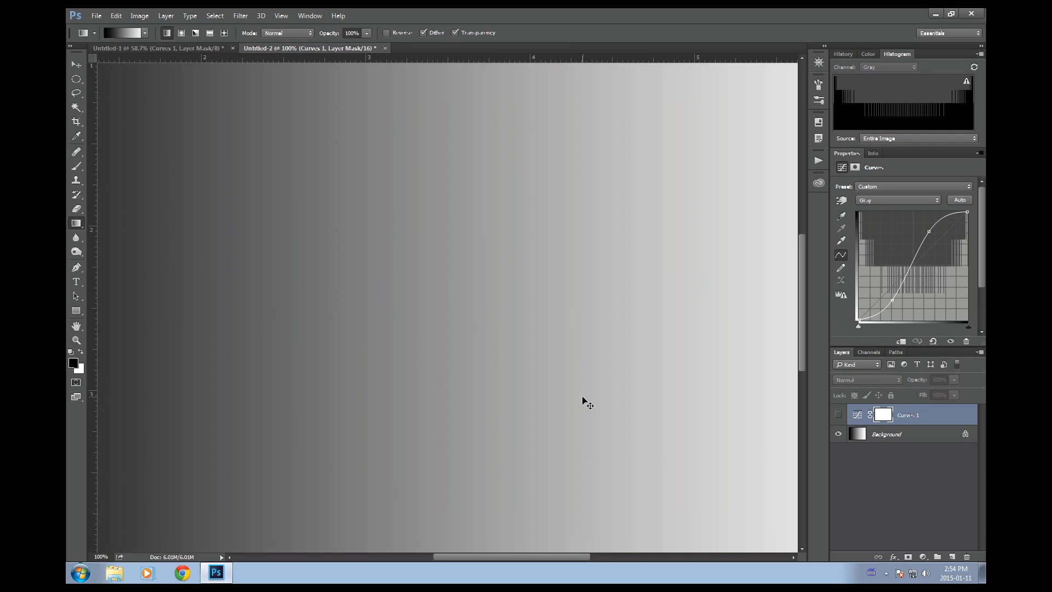
Step: Compare the 8 bit gradient with Curves 1 applied against the 16 bit gradient with it hidden, both at 100% zoom
click(153, 47)
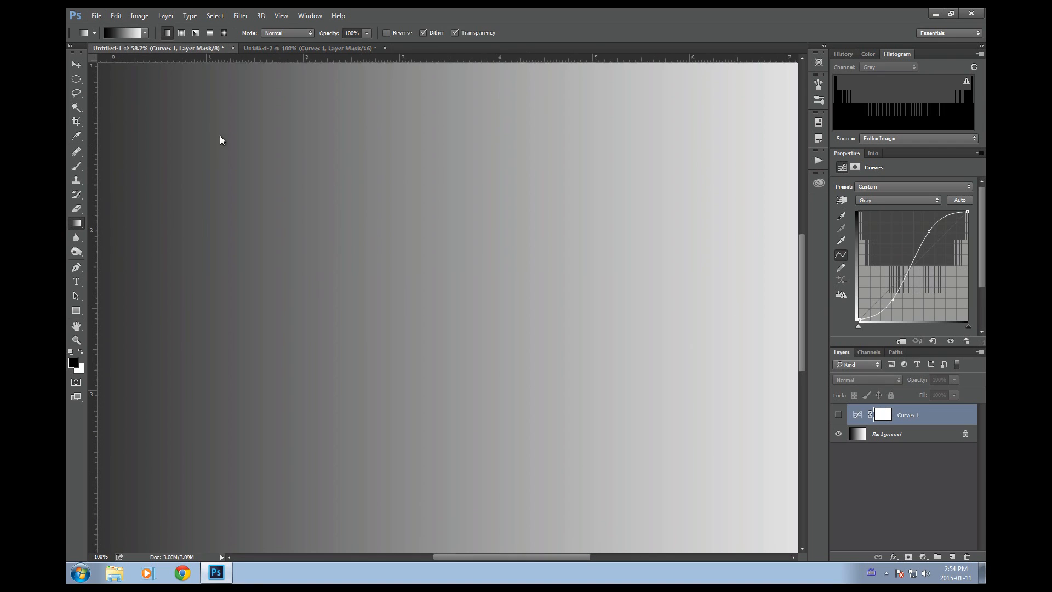
key(ctrl+1)
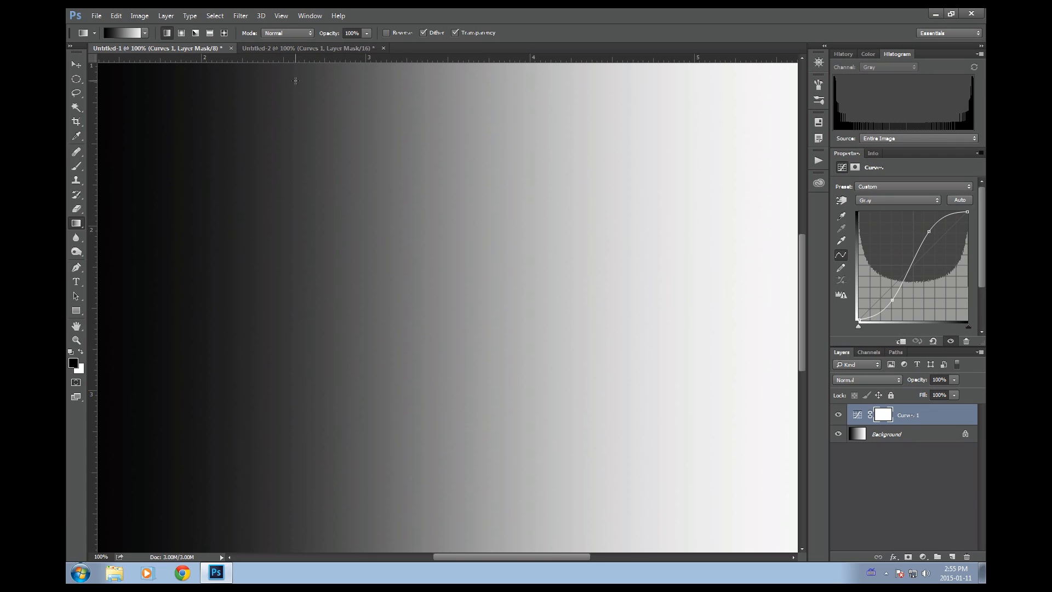
click(307, 47)
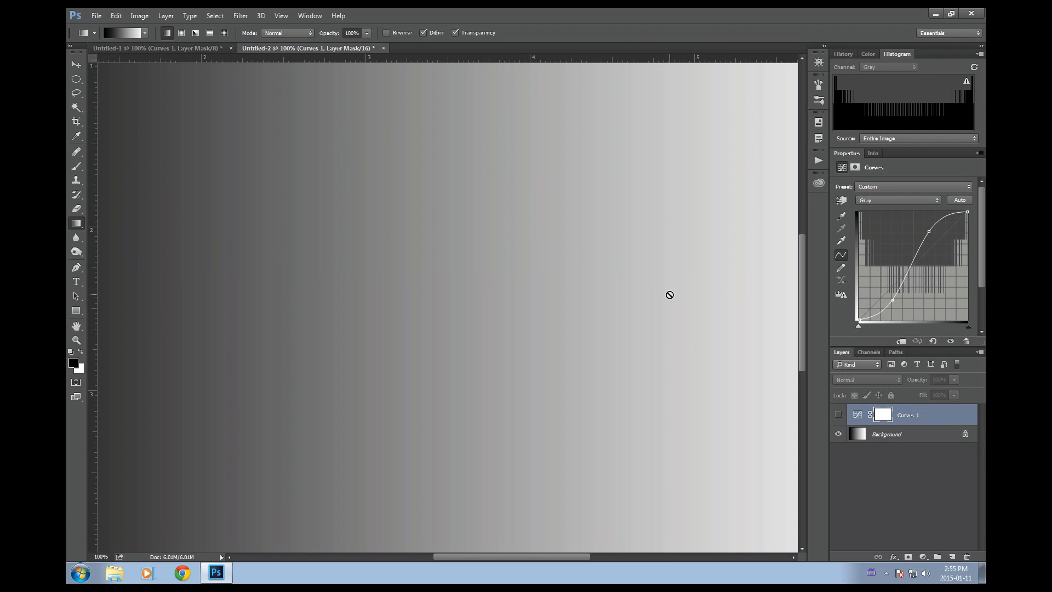
click(165, 46)
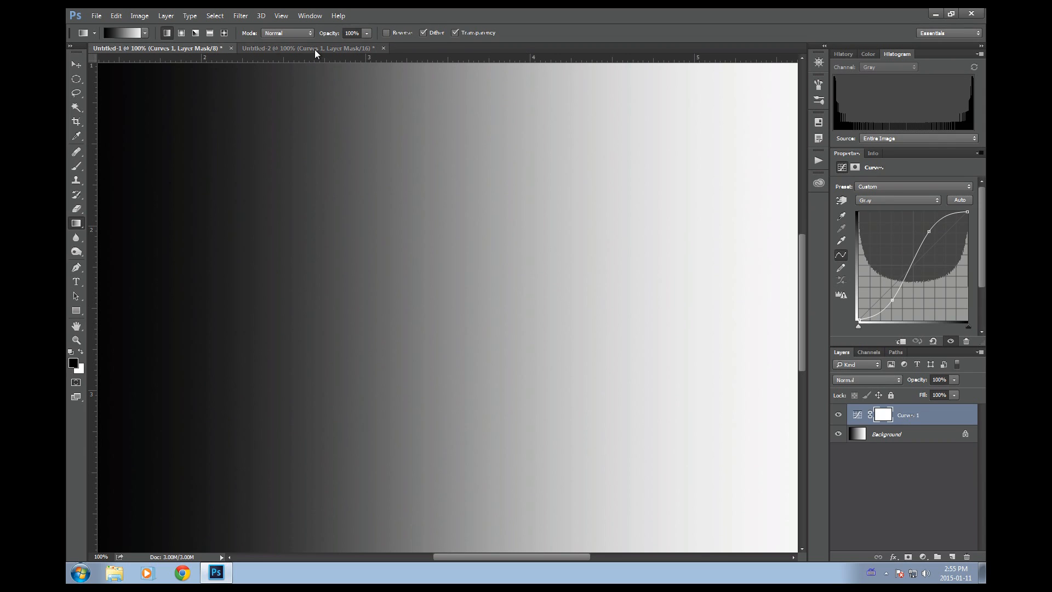
click(315, 50)
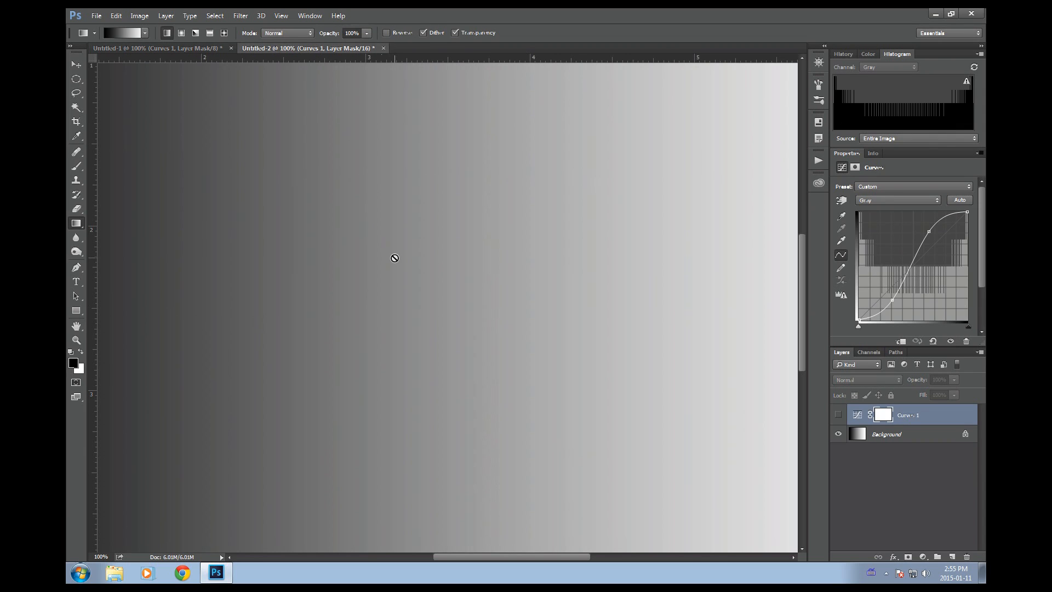
click(196, 47)
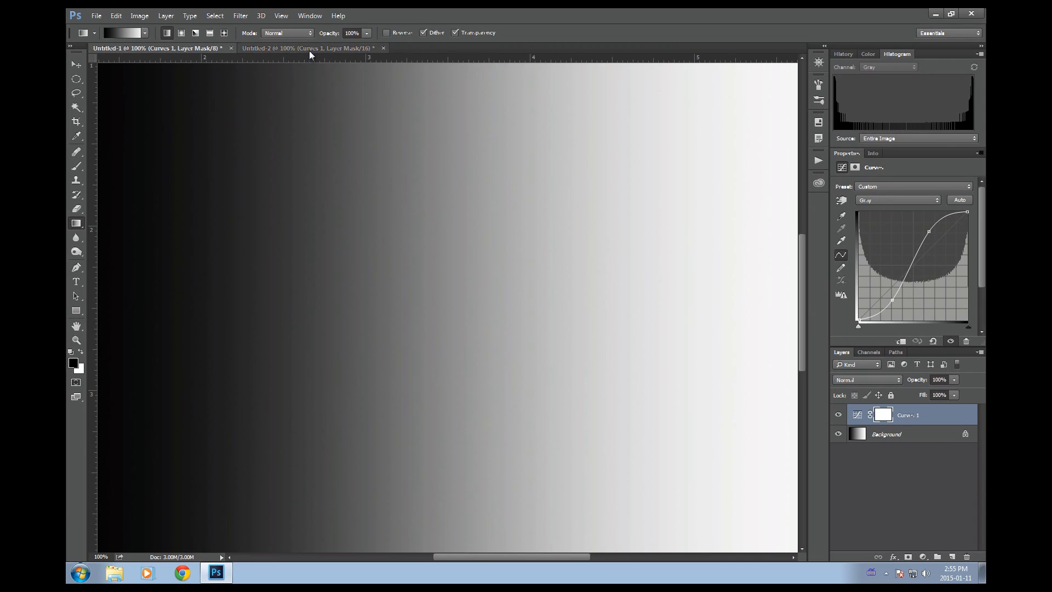
click(310, 48)
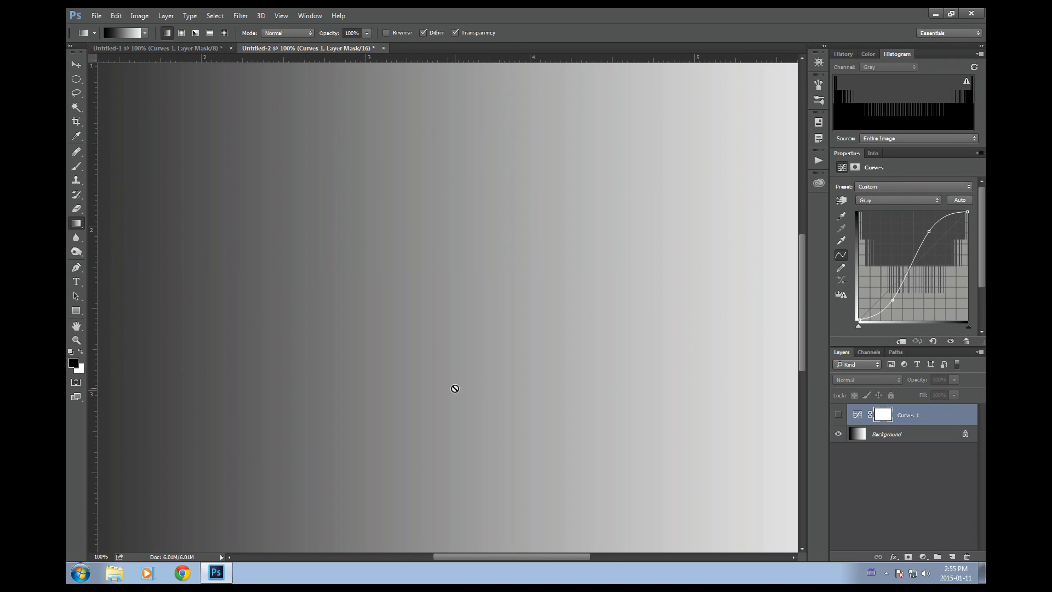
Step: Compare the full Untitled-1 and Untitled-2 gradients with both images fitted to the window
key(ctrl+0)
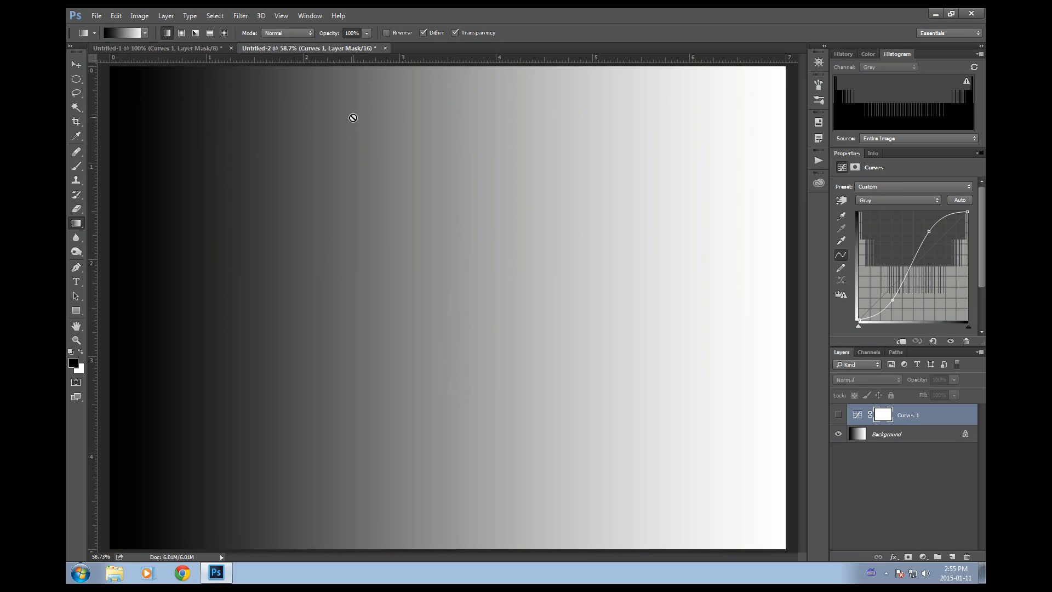
click(177, 49)
key(ctrl+0)
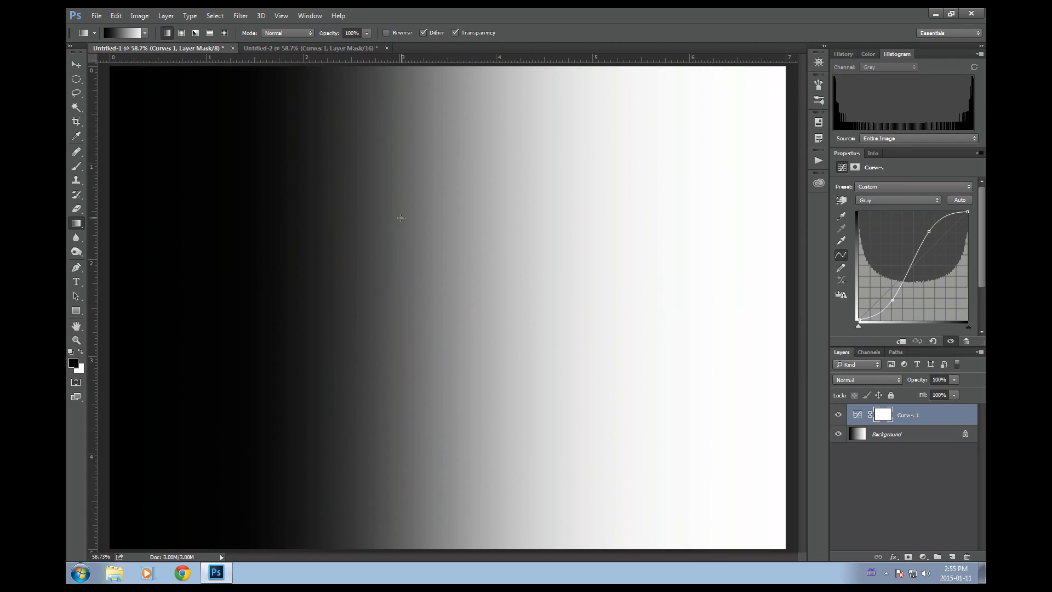
click(344, 49)
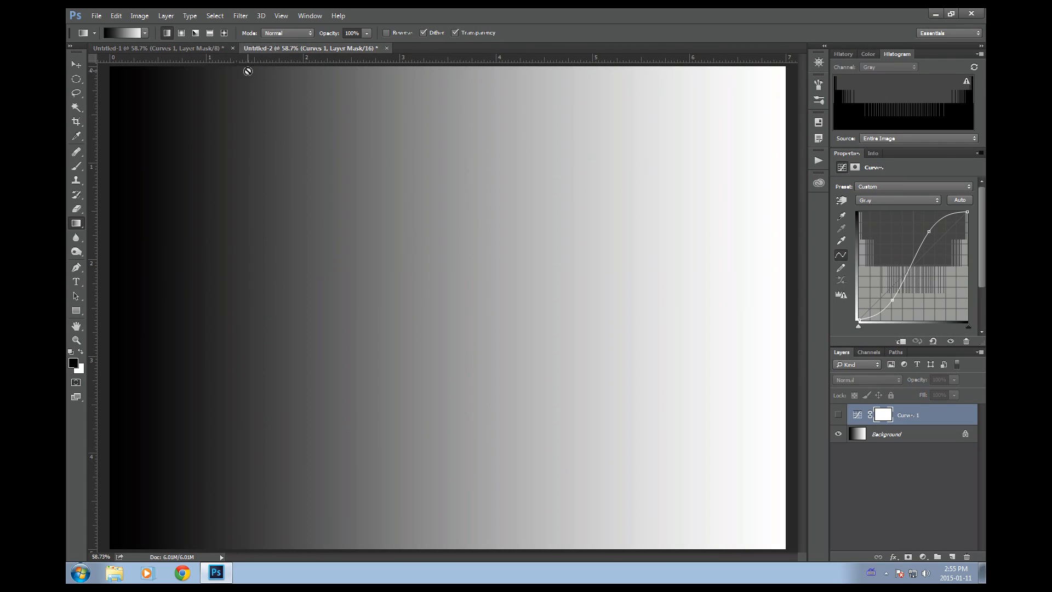
click(190, 48)
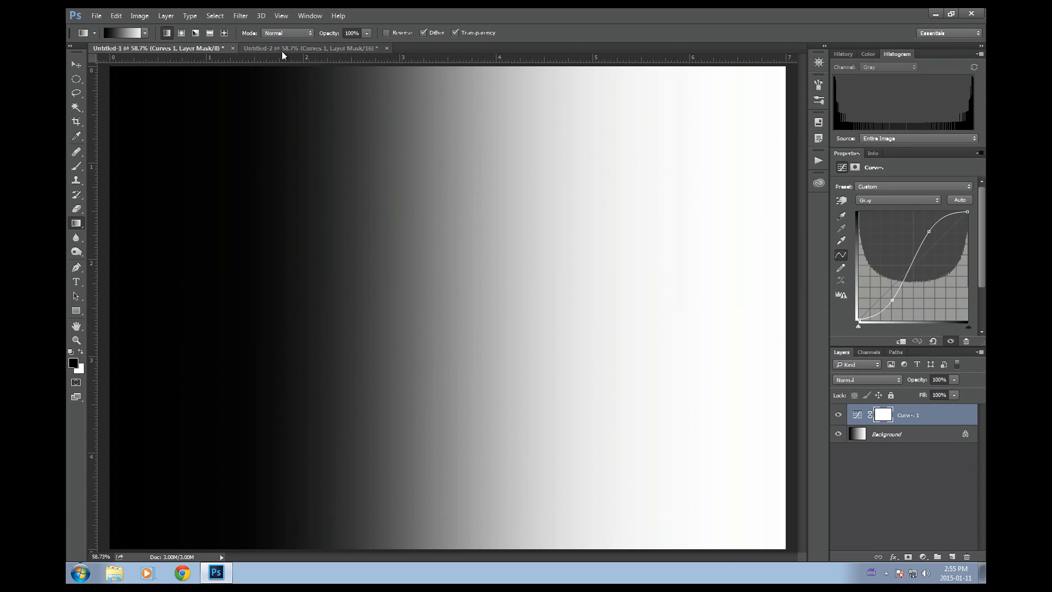
click(281, 51)
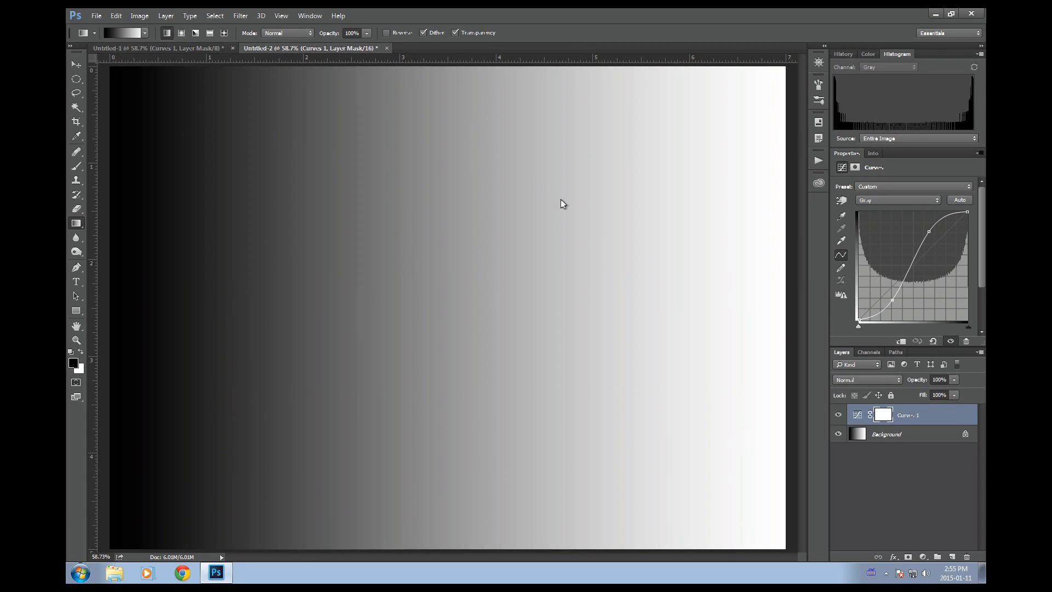
Step: Try a steeper contrast curve on the Curves 1 layer of Untitled-2 and refresh its histogram
drag(926, 238, 925, 215)
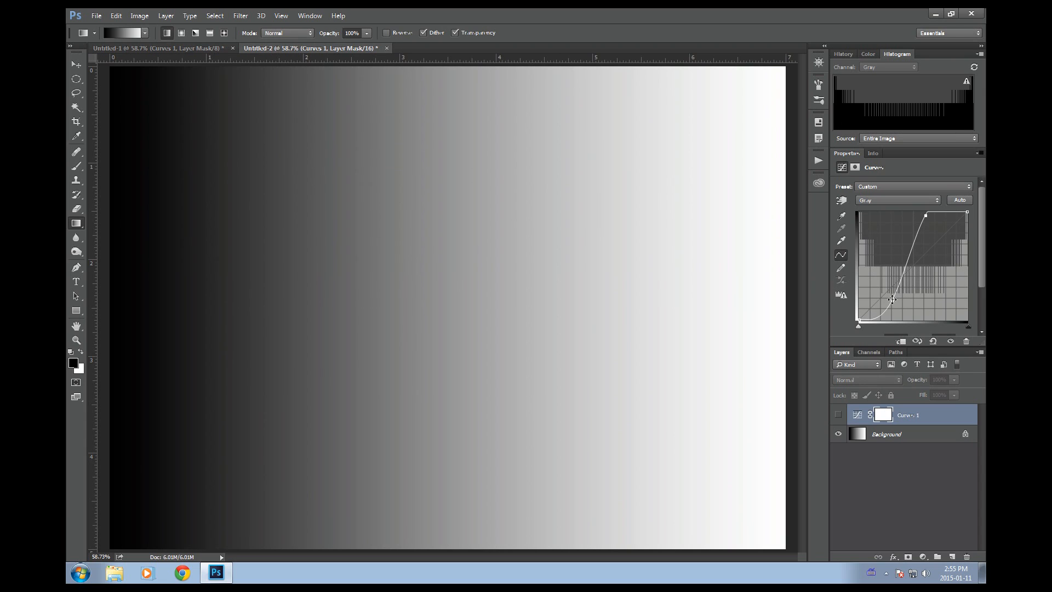
drag(892, 300, 902, 318)
click(966, 82)
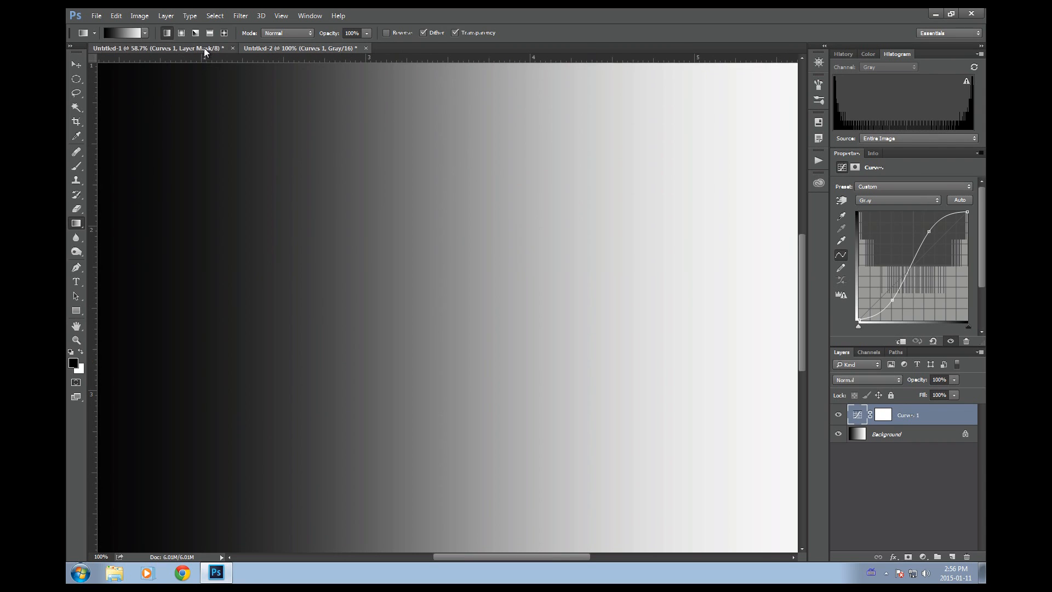
Step: Compare the histograms of Untitled-1 and Untitled-2 with Curves 1 applied, refreshing the uncached histogram of the 16 bit document
click(204, 48)
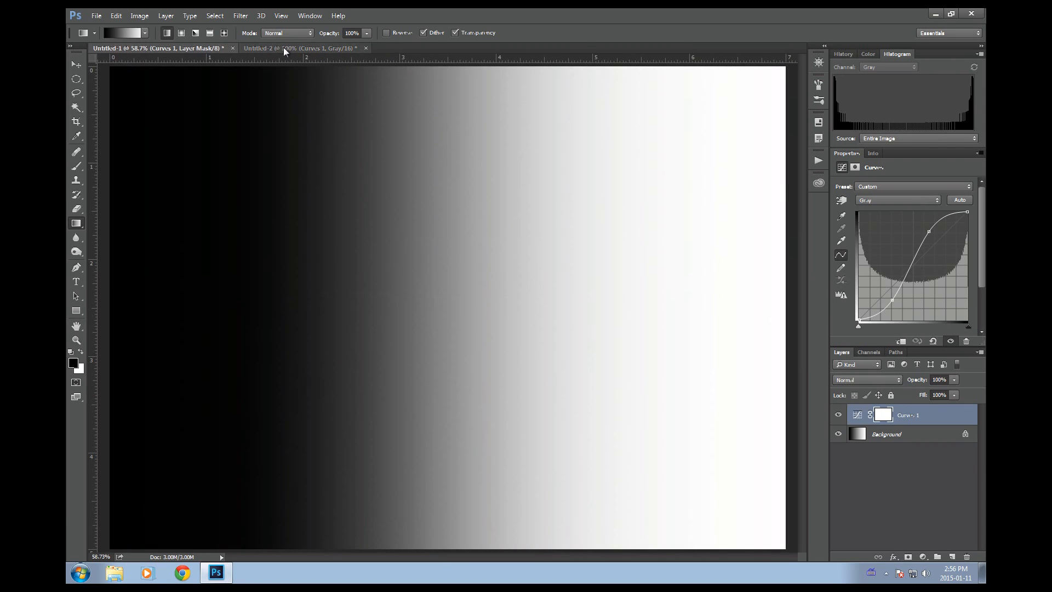
click(288, 48)
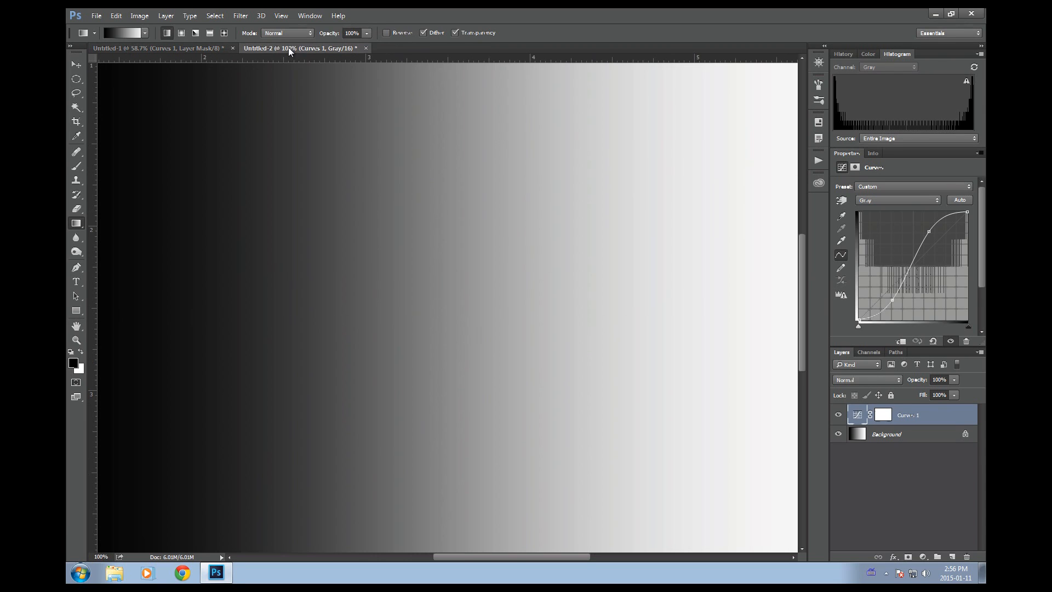
click(202, 47)
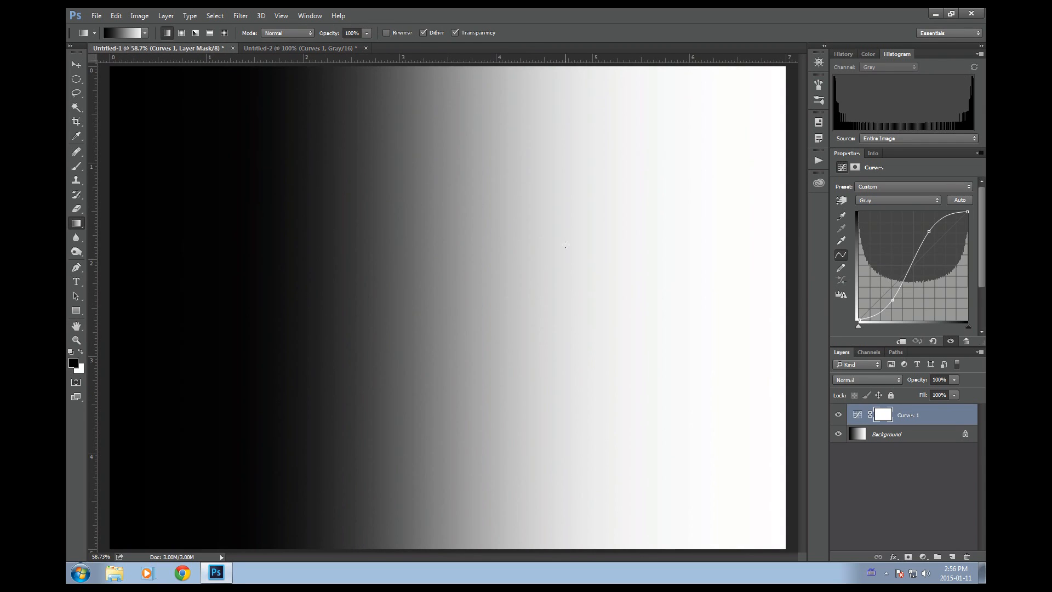
click(335, 49)
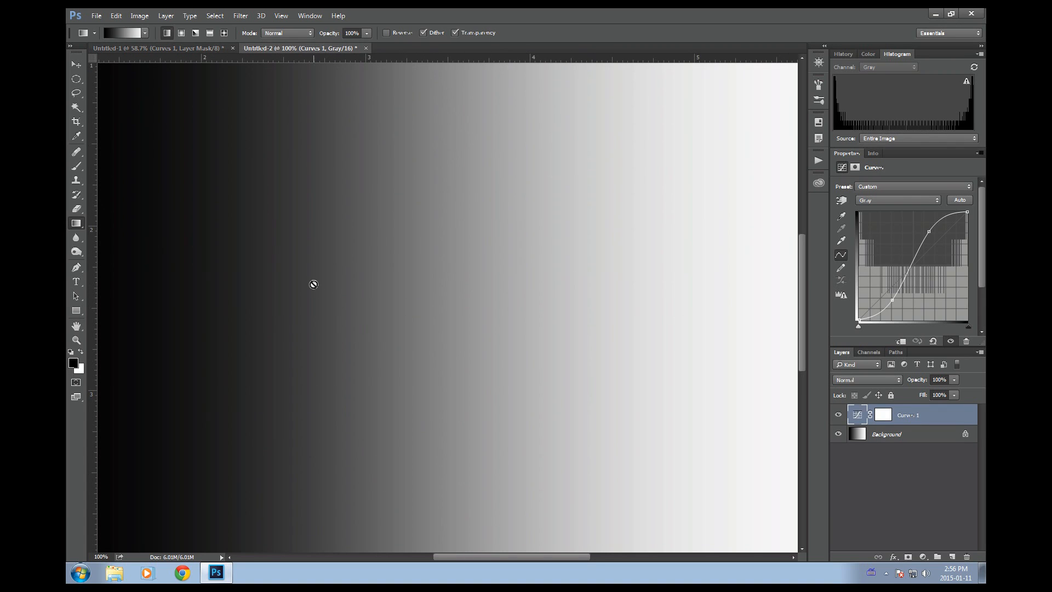
click(966, 81)
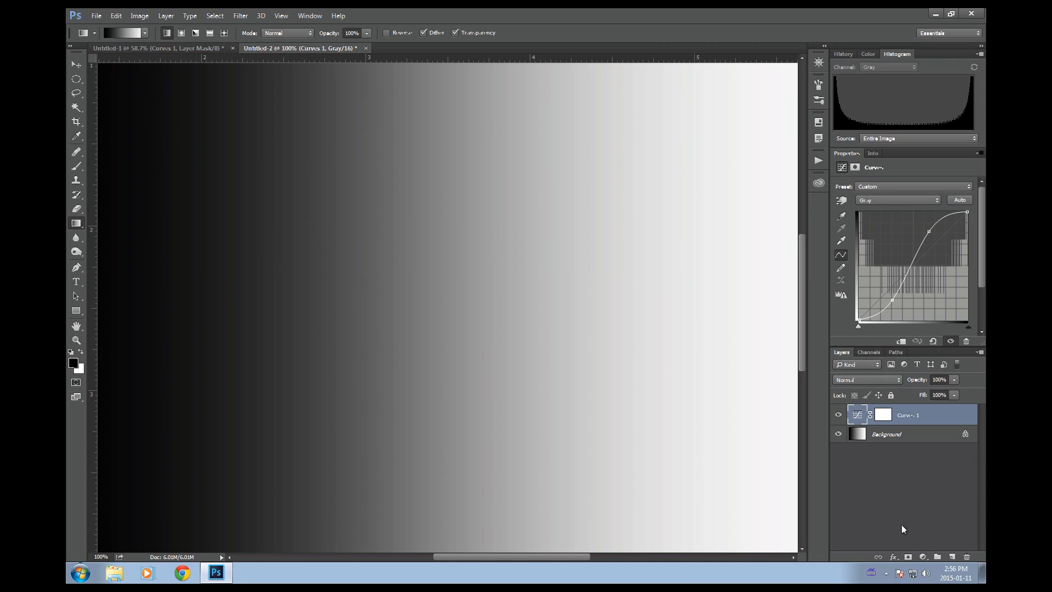
click(923, 556)
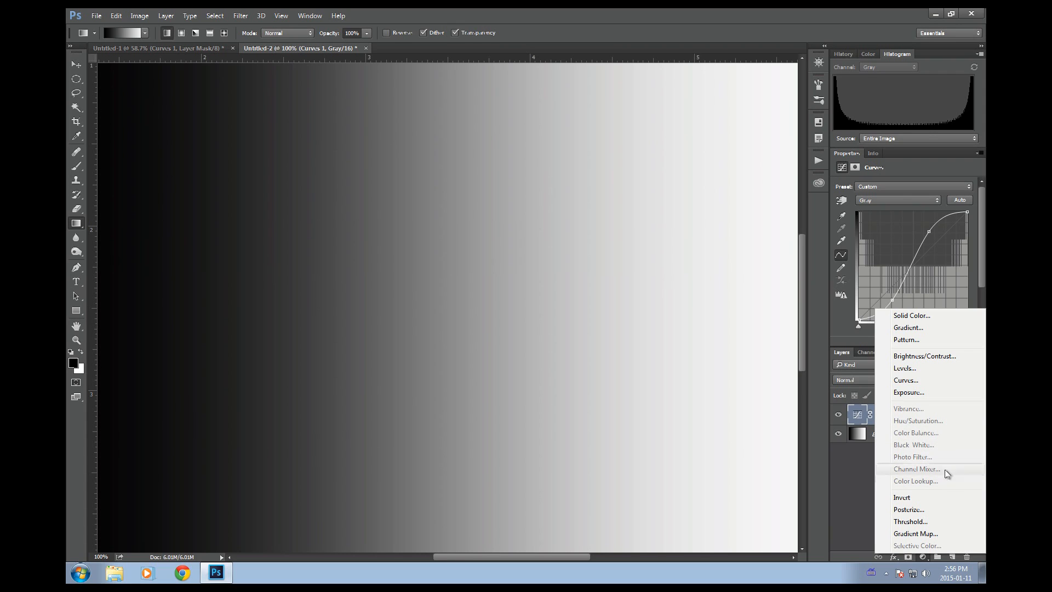
click(851, 475)
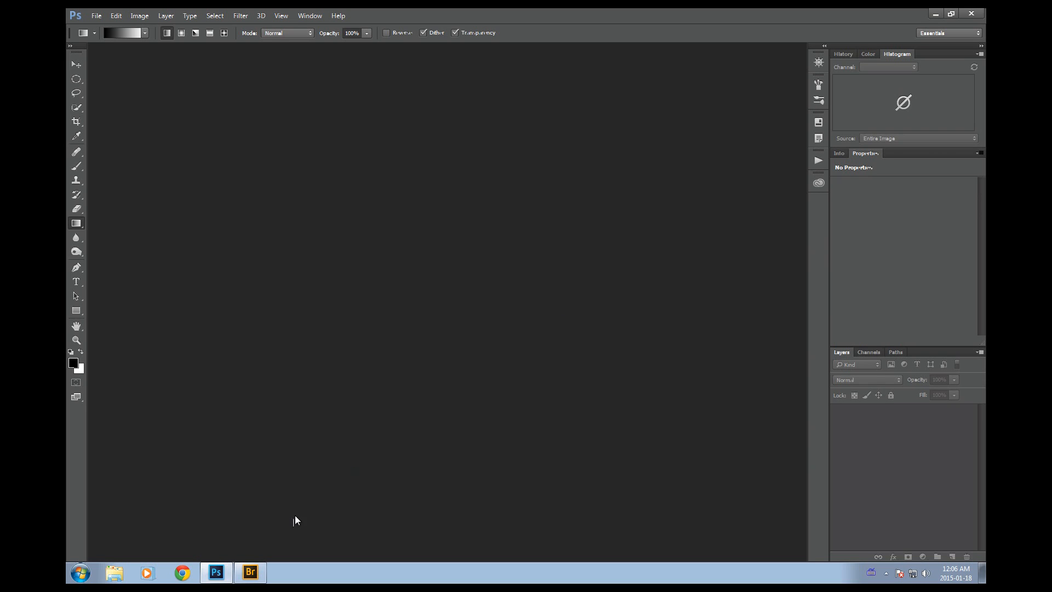
Step: Open the raw photo WJH_1644.CR2 from Bridge through Camera Raw as an 8 bit image and refresh its histogram
click(251, 572)
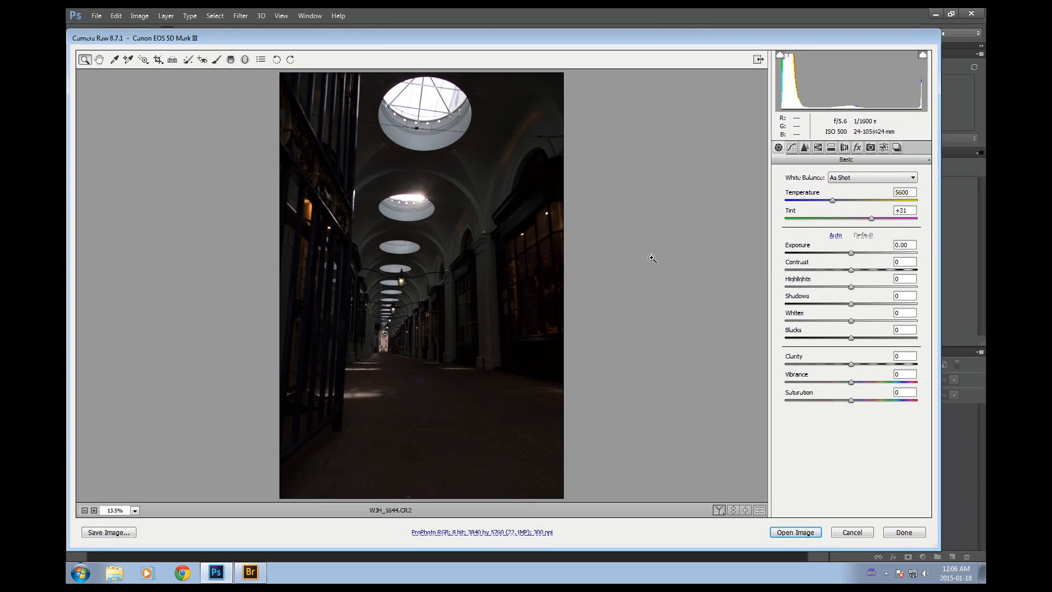
click(780, 534)
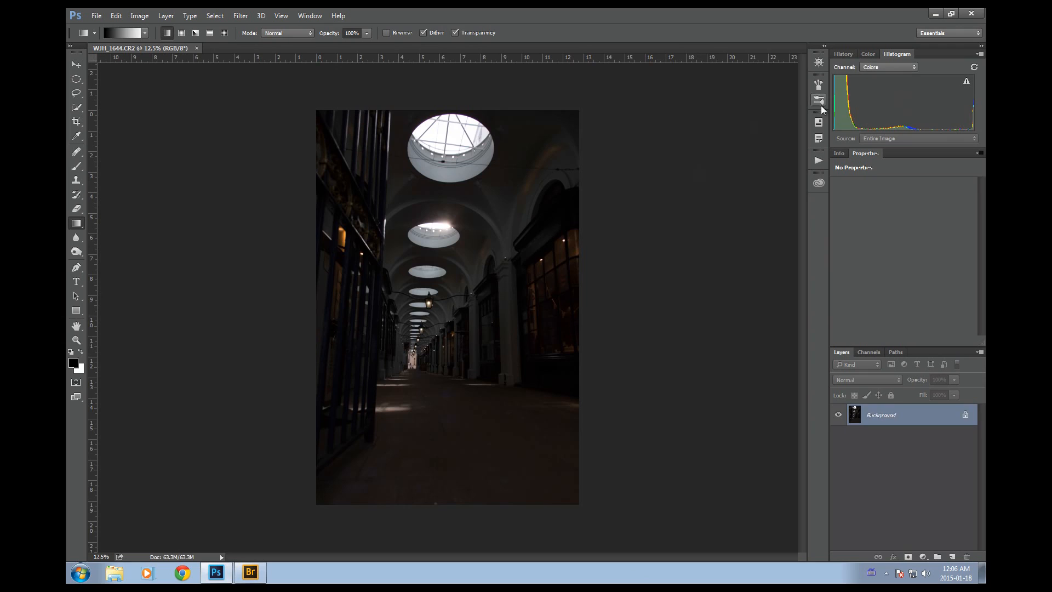
click(966, 82)
Step: Add a Curves adjustment layer that strongly lifts the shadows and midtones of the dark arcade photo, and refresh the histogram
click(923, 556)
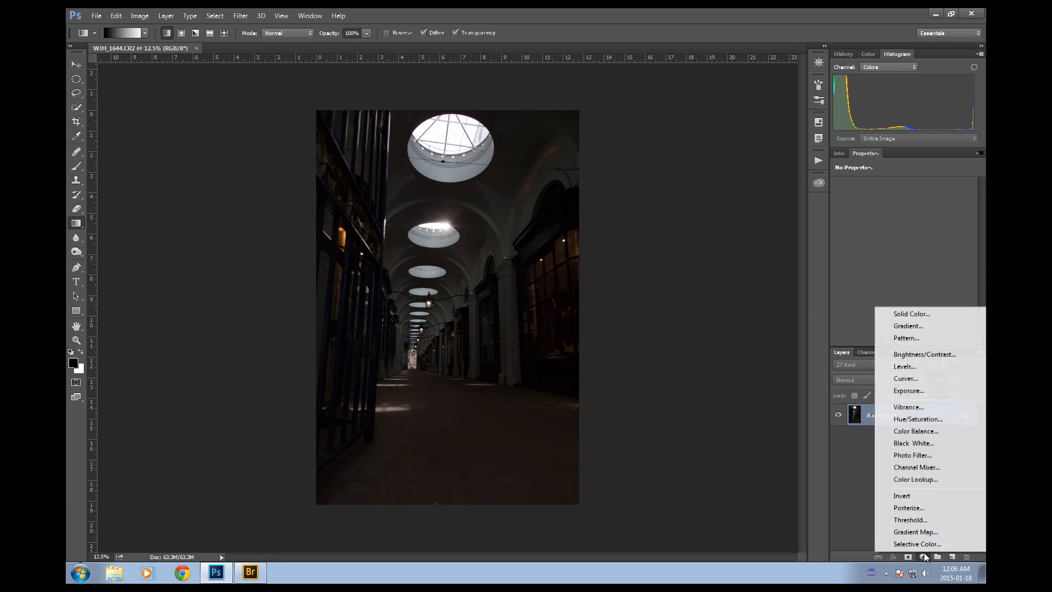
click(916, 378)
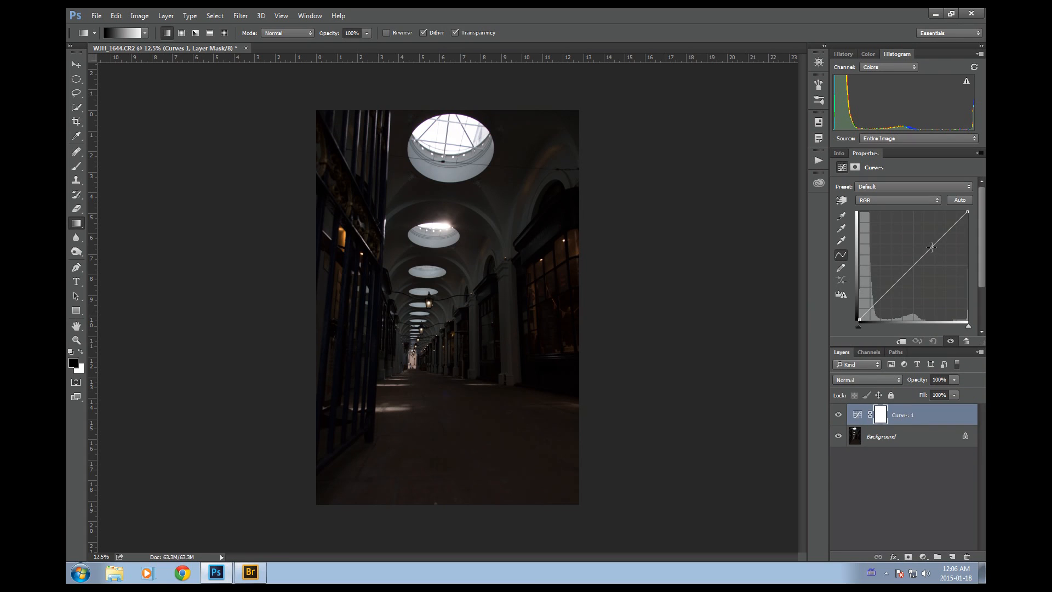
drag(930, 247, 910, 234)
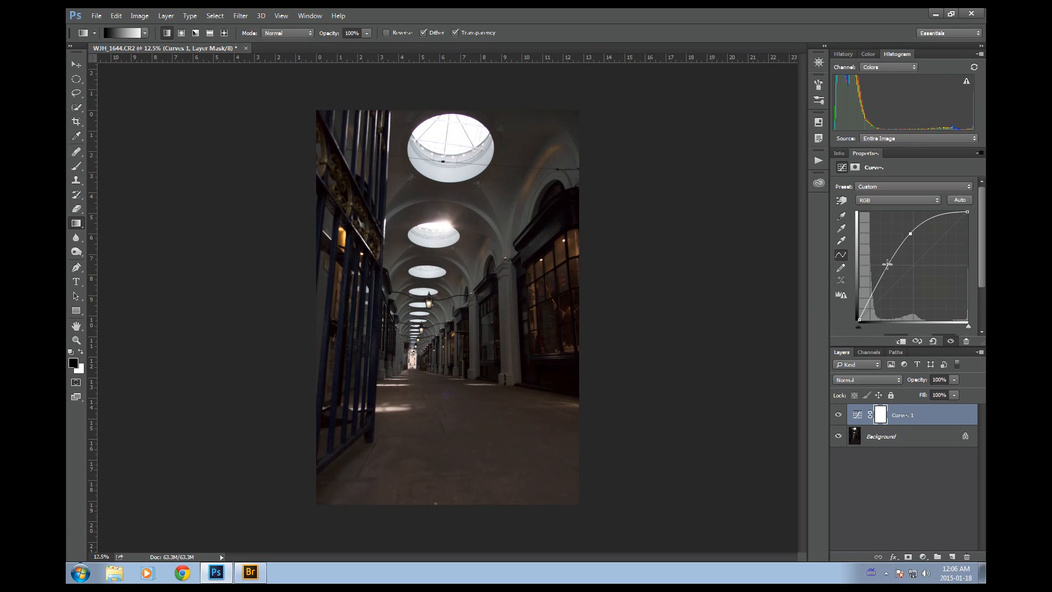
drag(879, 279, 875, 272)
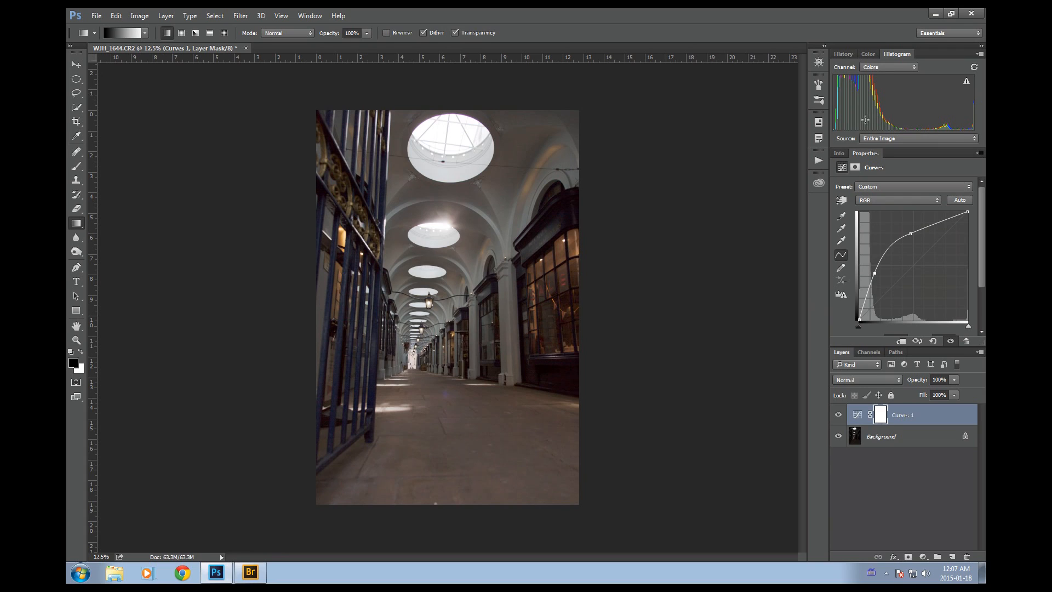
click(966, 83)
Step: Reopen WJH_1644.CR2 from Bridge in Camera Raw, open it as a Smart Object at 8 Bits/Channel, and refresh its histogram
click(251, 572)
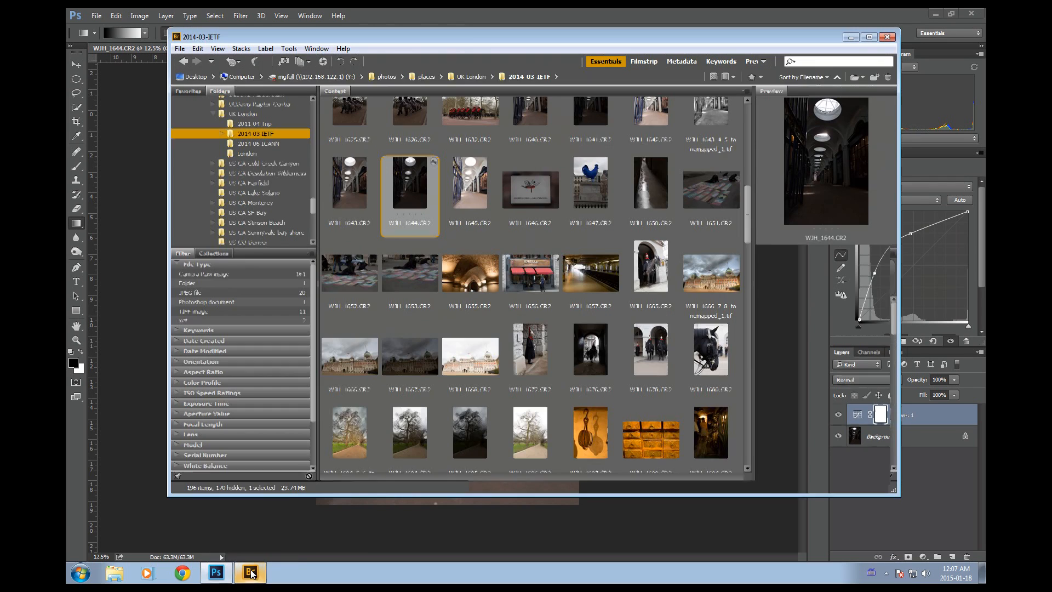
double_click(421, 180)
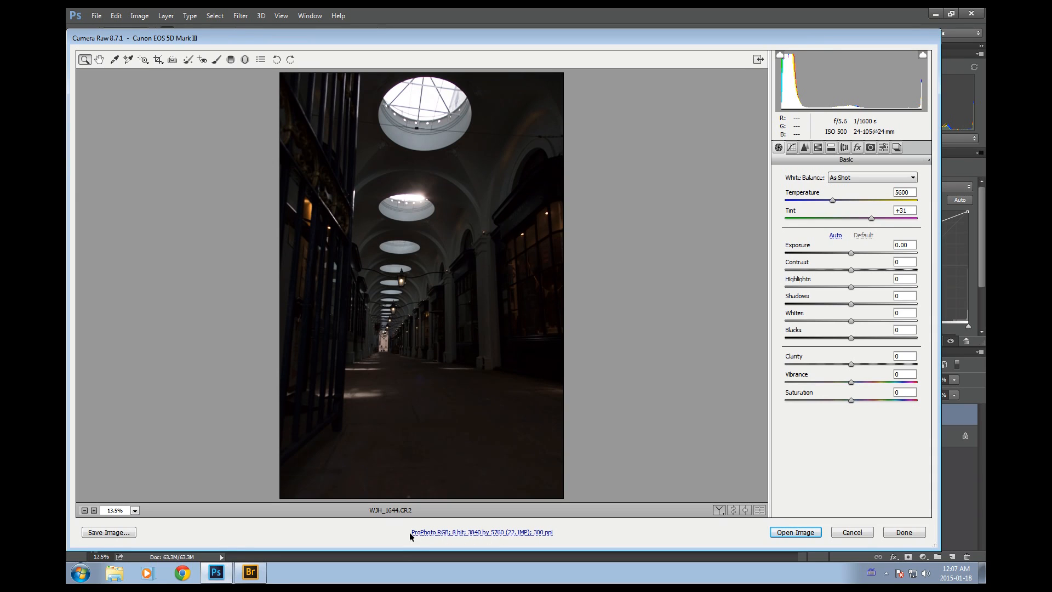
click(495, 534)
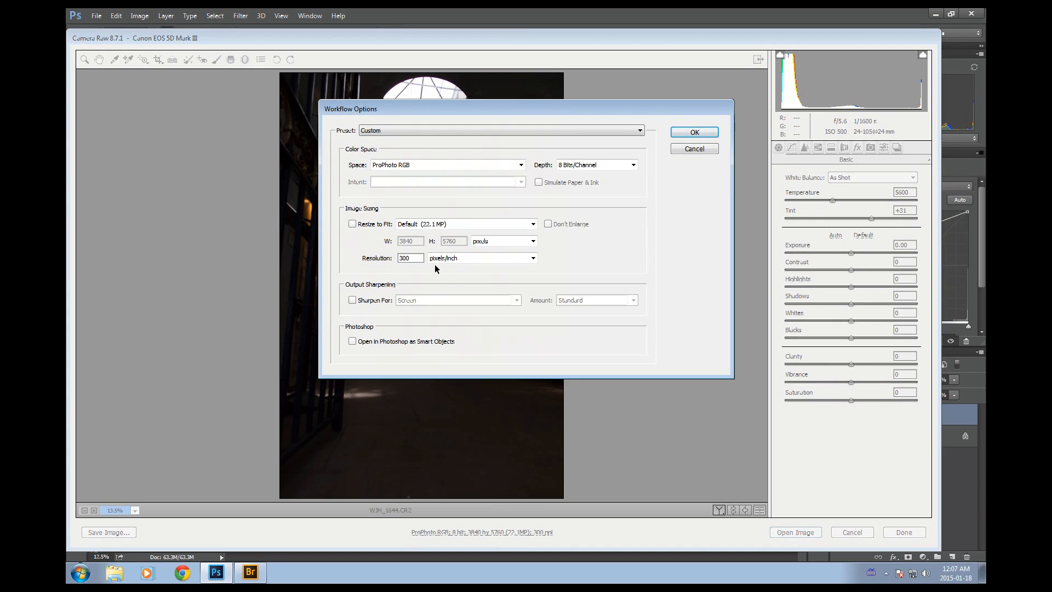
click(352, 342)
click(695, 132)
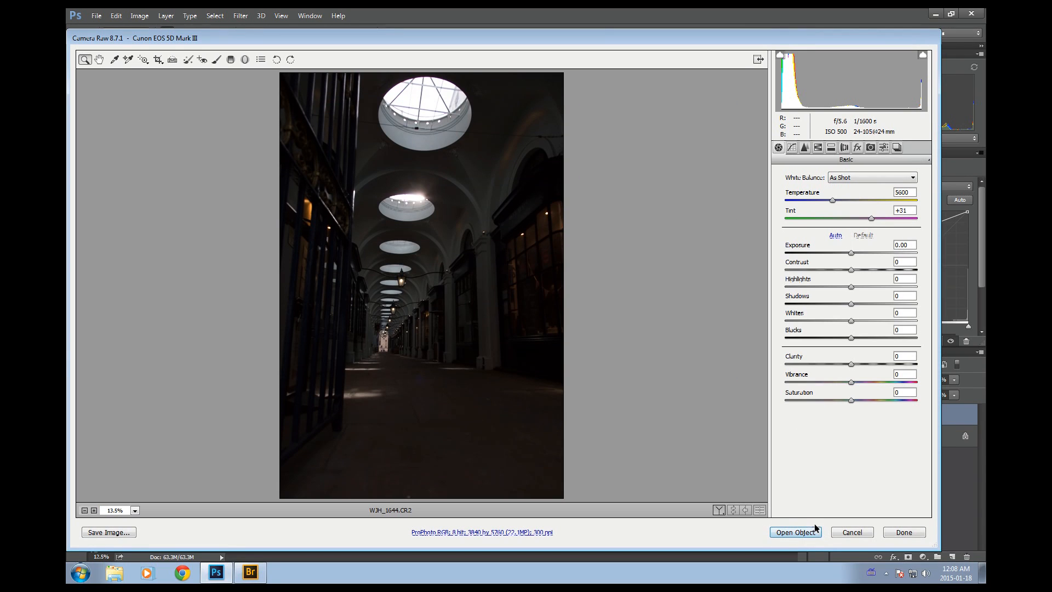
click(797, 532)
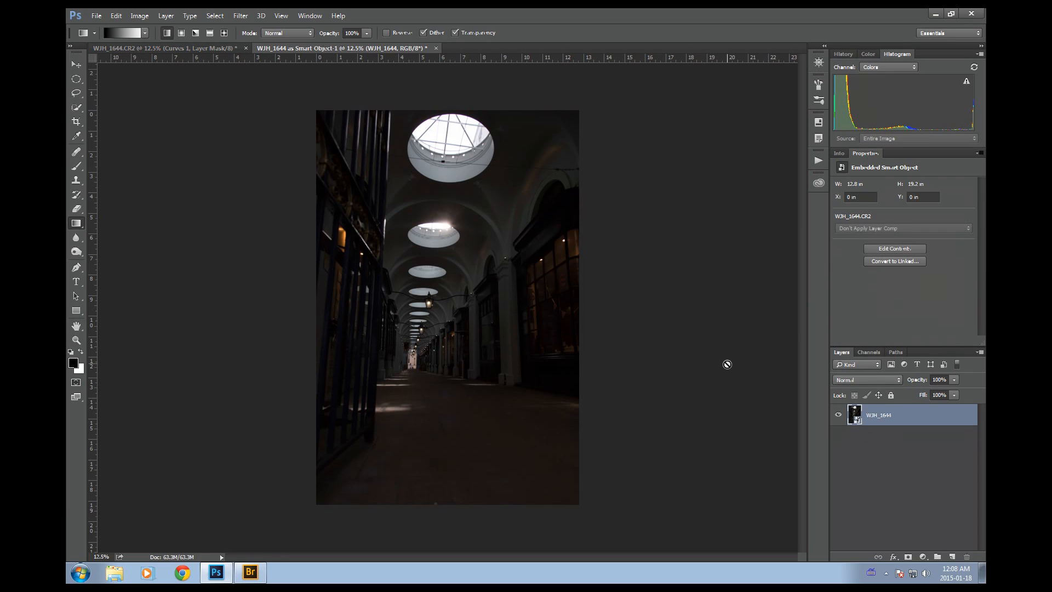
click(966, 81)
Step: Edit the WJH_1644 Smart Object's point tone curve in Camera Raw with points 94/192 and 24/84, apply it, and refresh the histogram
click(230, 48)
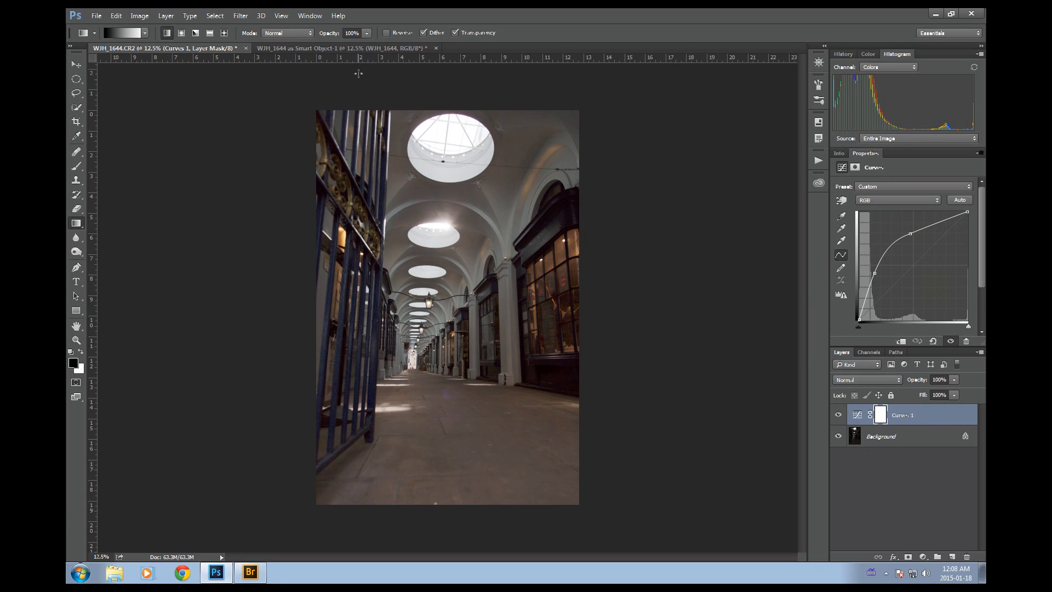
click(291, 48)
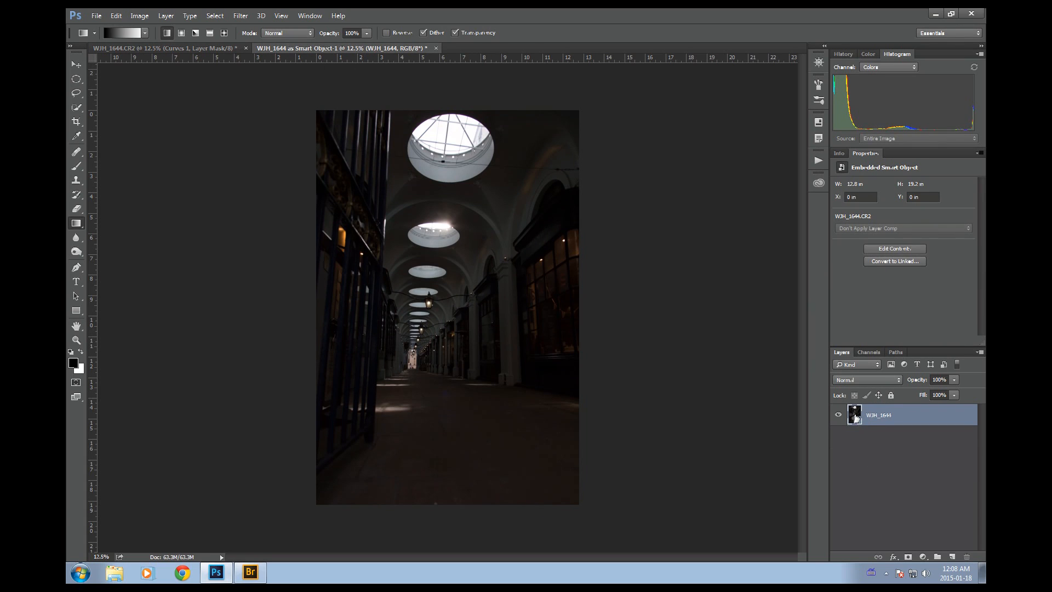
double_click(854, 415)
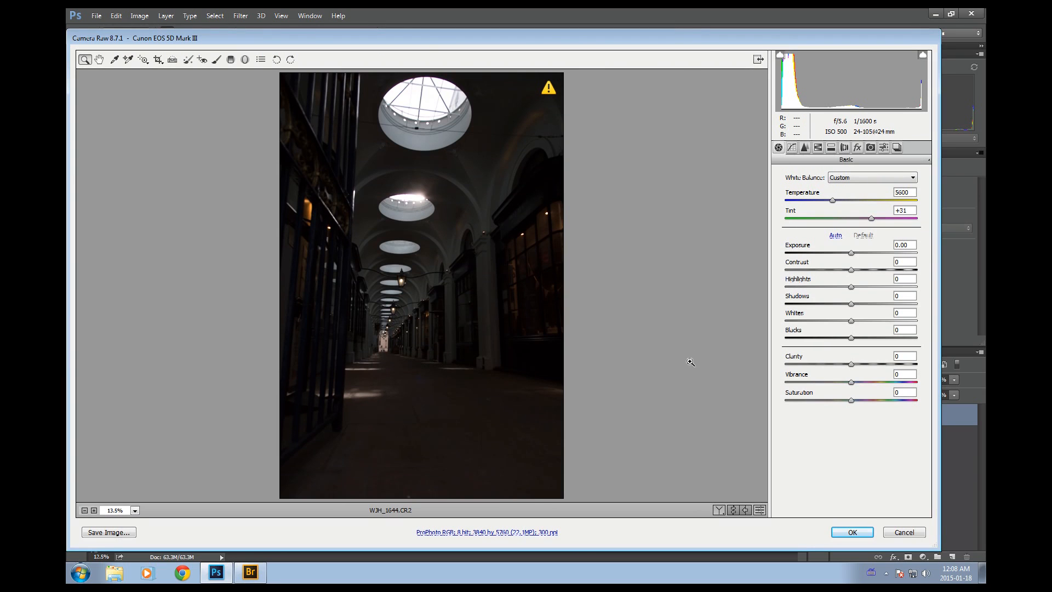
click(792, 147)
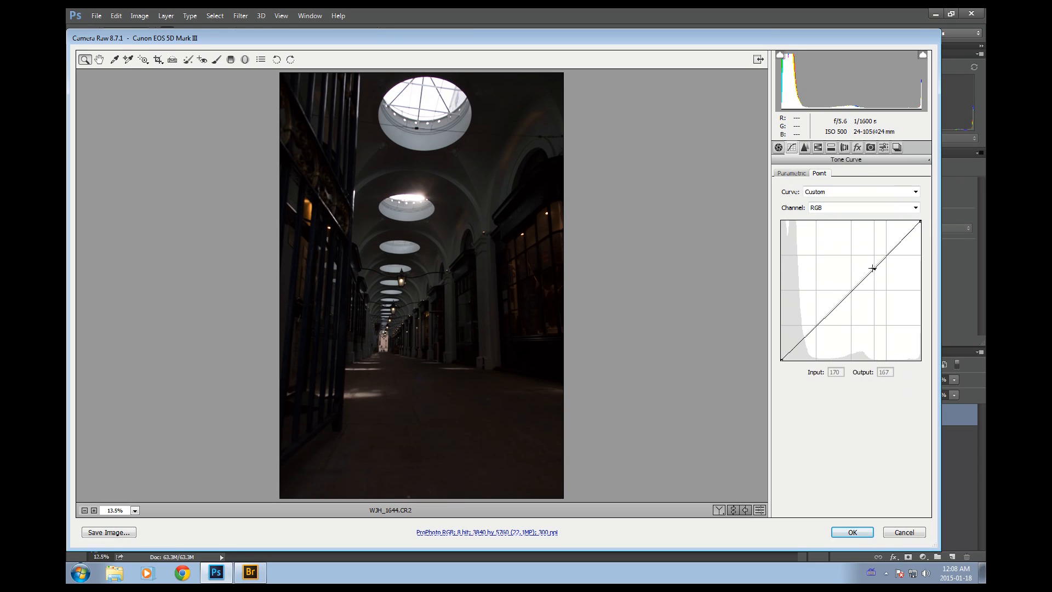
drag(873, 268, 832, 255)
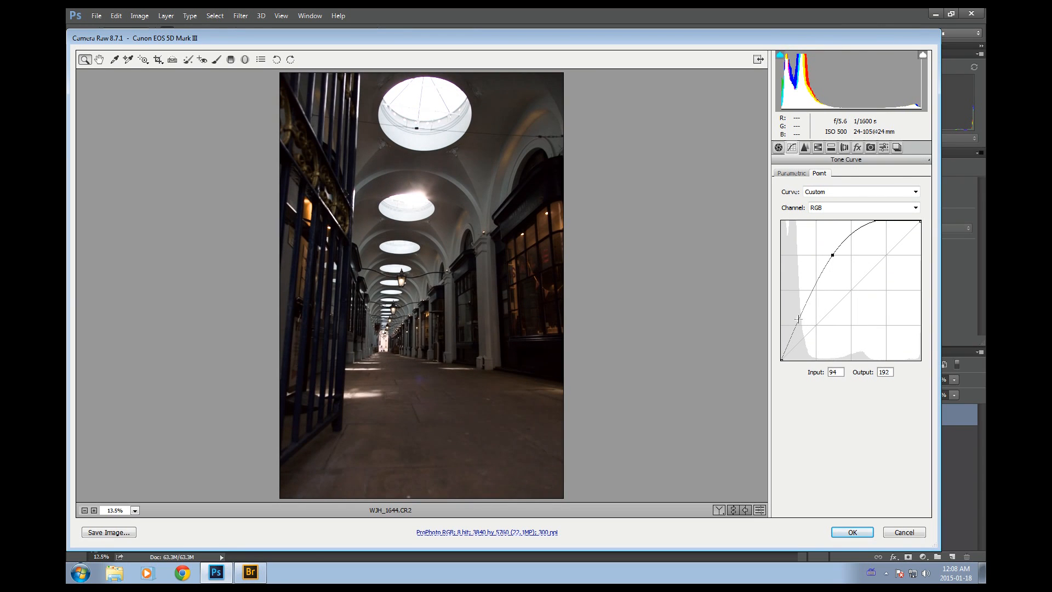
drag(799, 318, 793, 313)
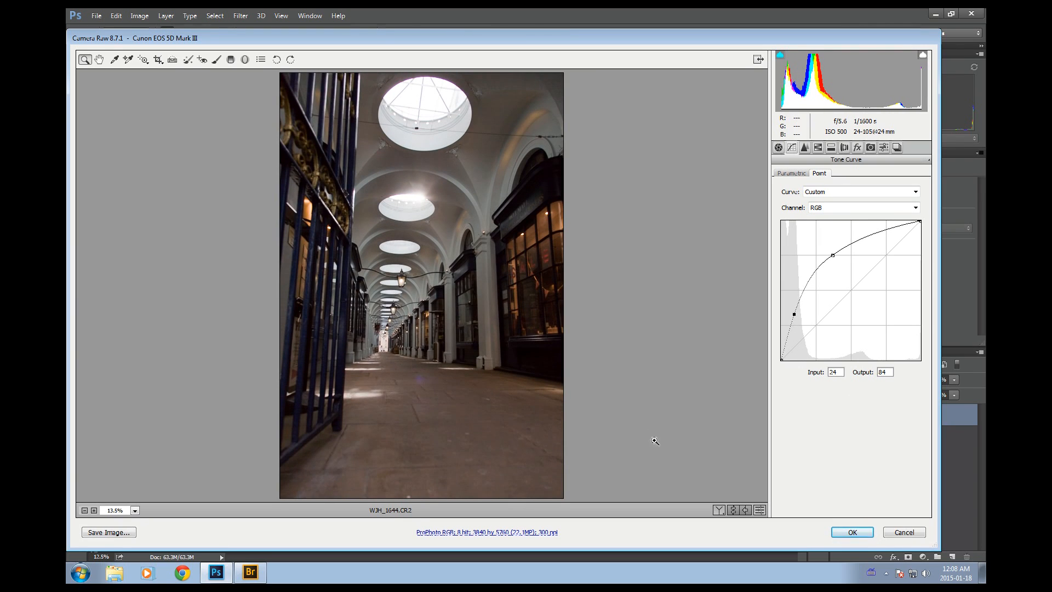
click(853, 532)
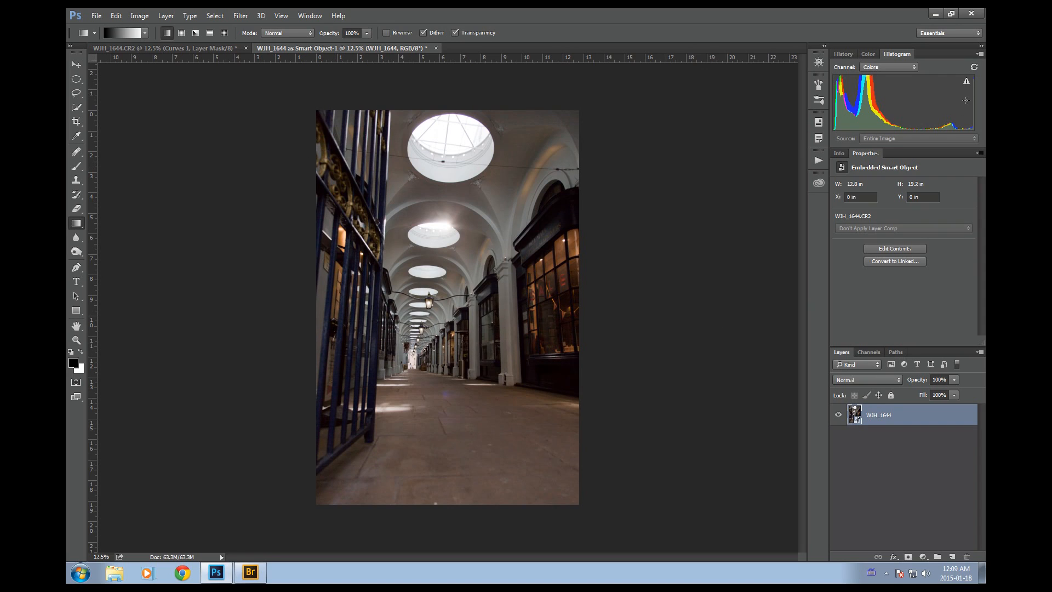
click(966, 83)
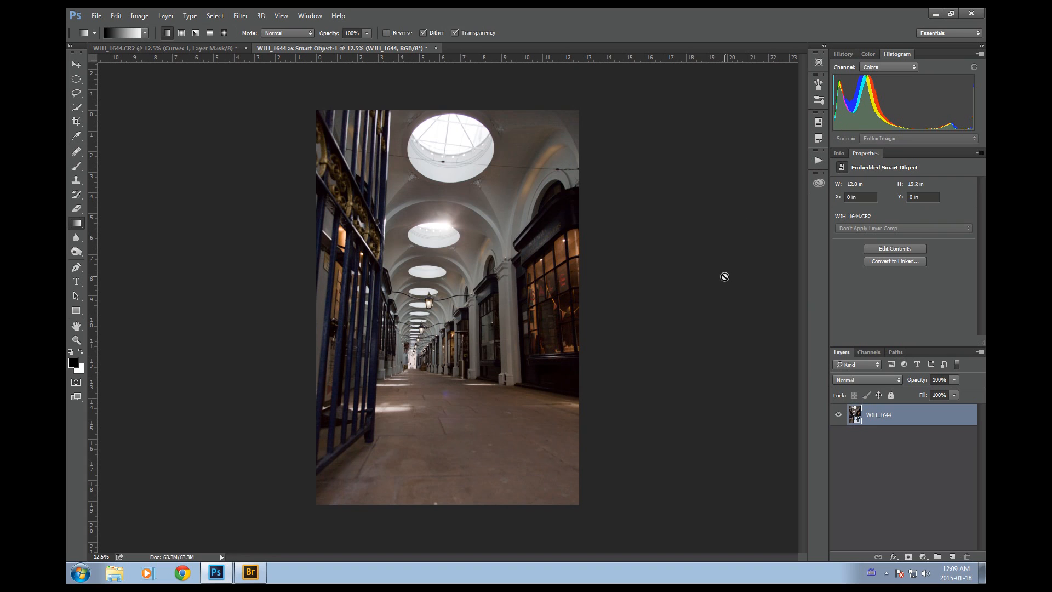
Step: Compare the histogram of the 8 bit Curves-layer version of WJH_1644 with that of the raw-adjusted Smart Object version
click(183, 48)
click(310, 47)
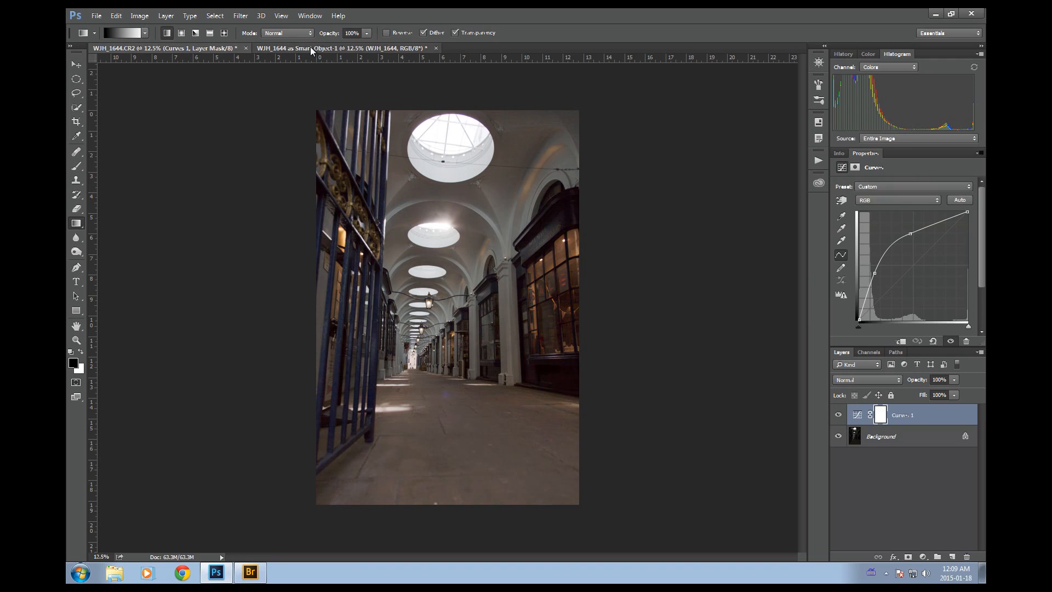
click(189, 48)
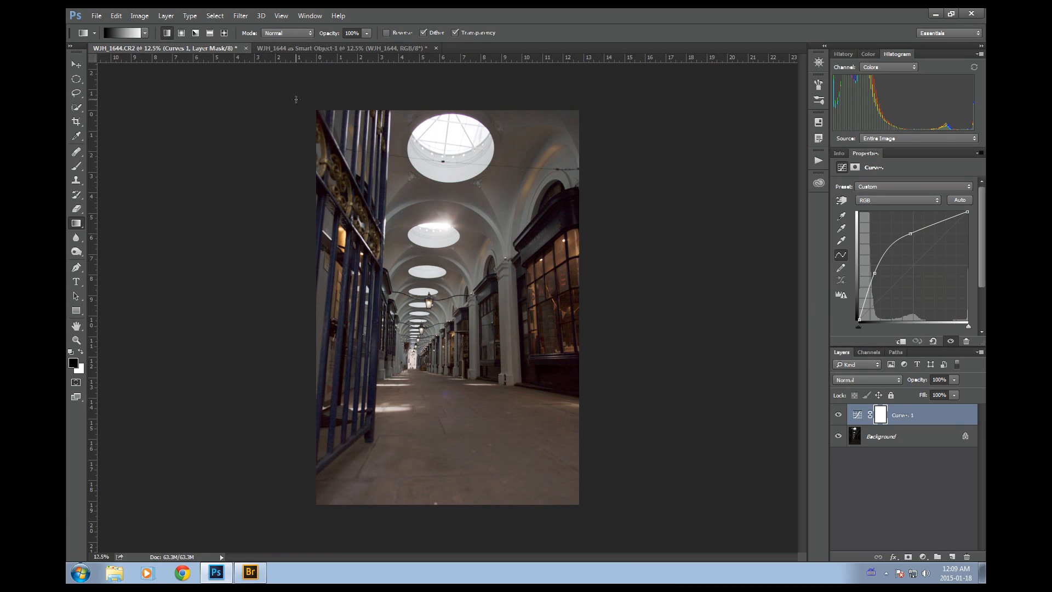
click(315, 47)
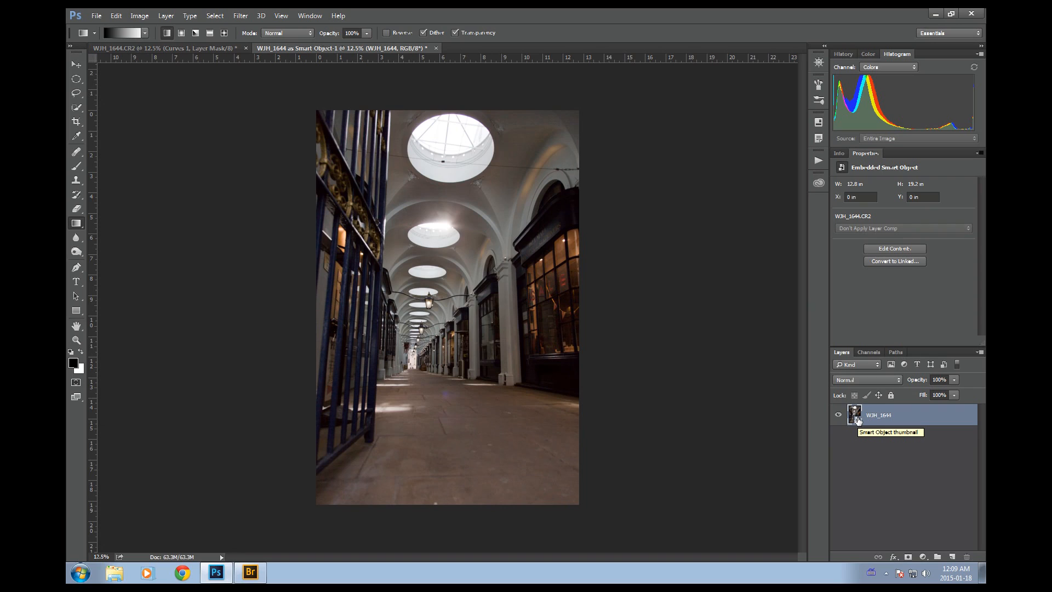
drag(857, 420, 745, 435)
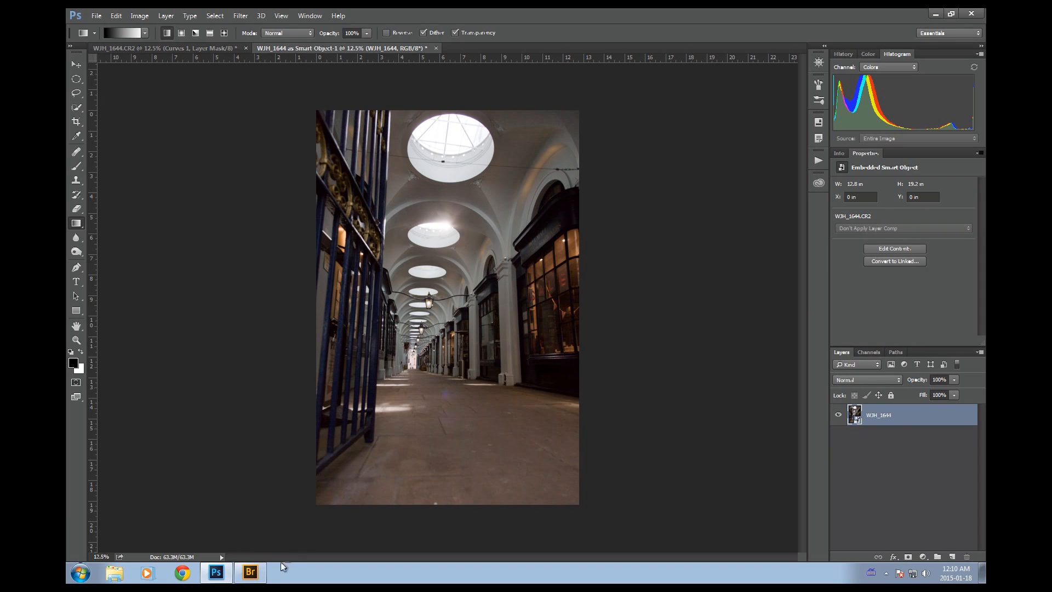
Step: Reopen the raw arcade photo from Bridge, set Camera Raw's workflow depth to 16 Bits/Channel, and open it as a Smart Object
click(249, 574)
double_click(413, 183)
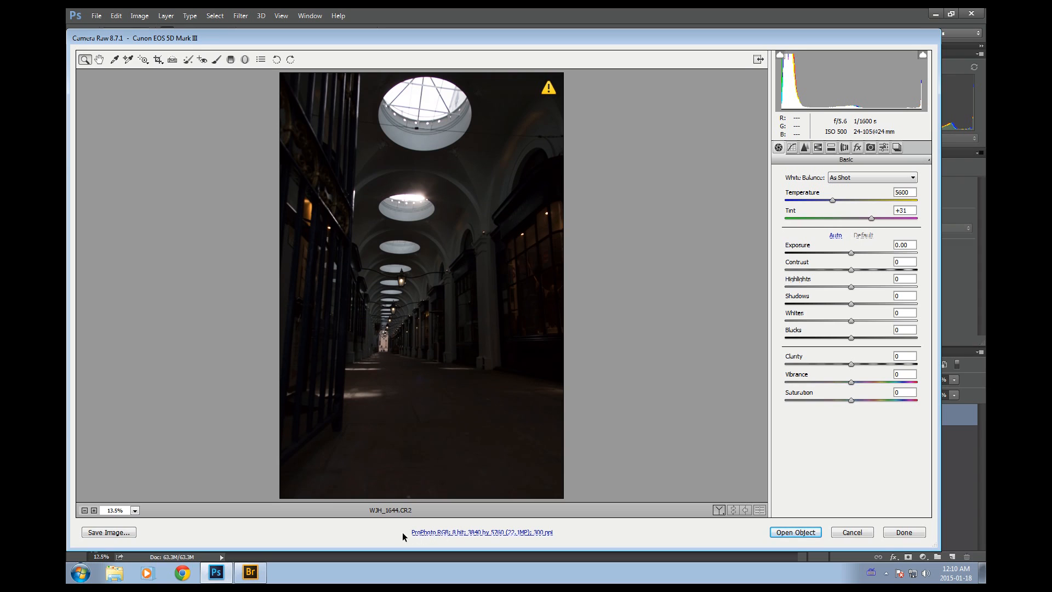
click(480, 534)
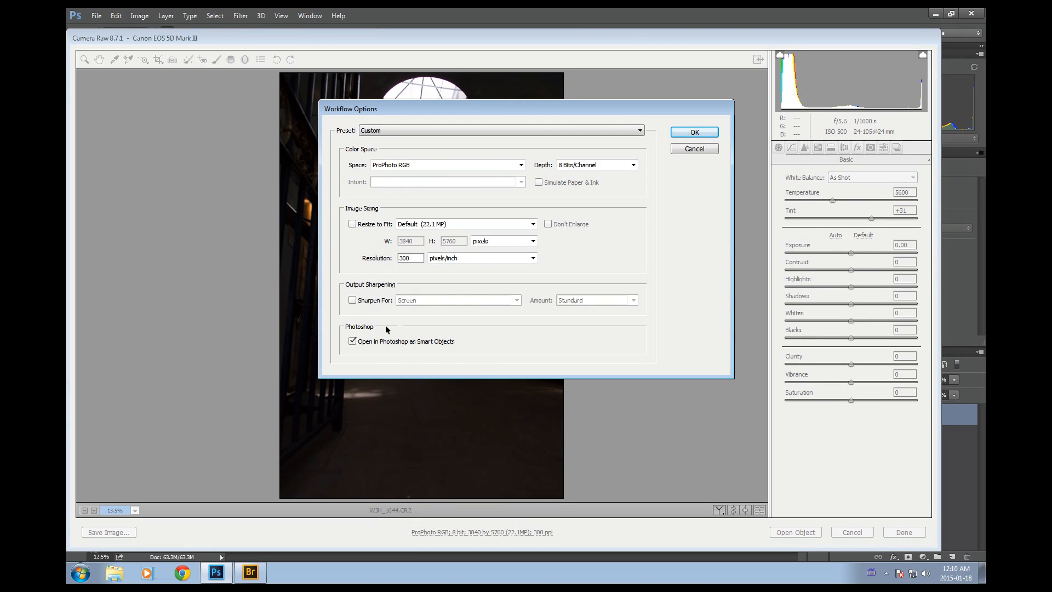
click(633, 166)
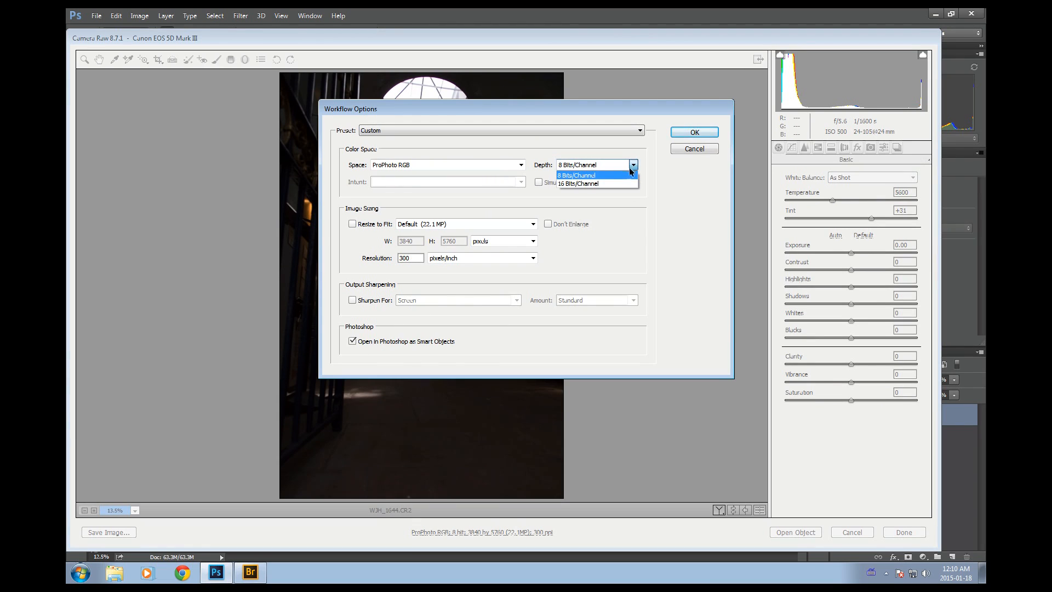
click(621, 184)
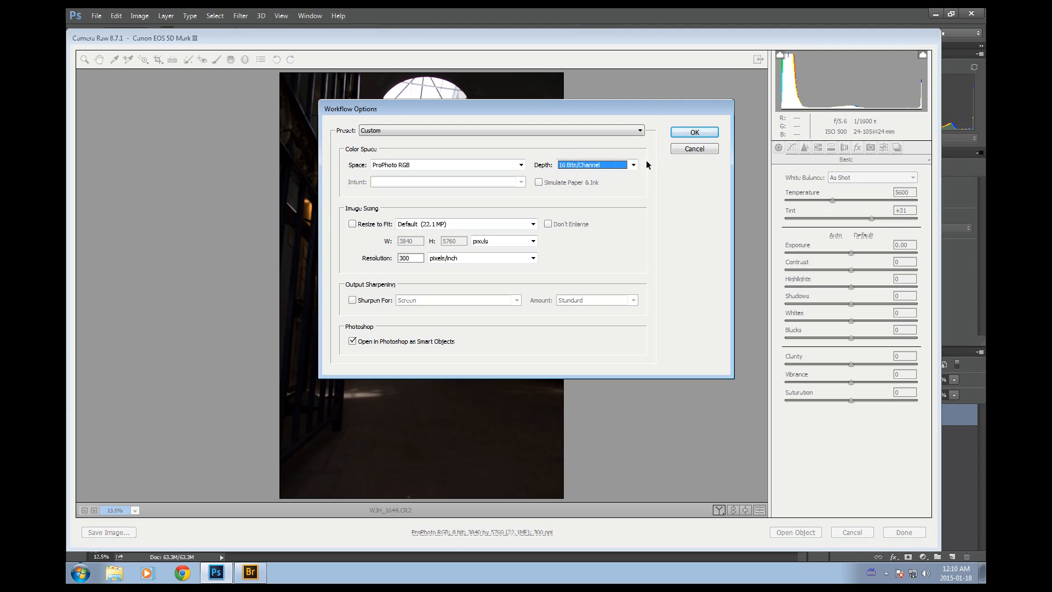
click(694, 132)
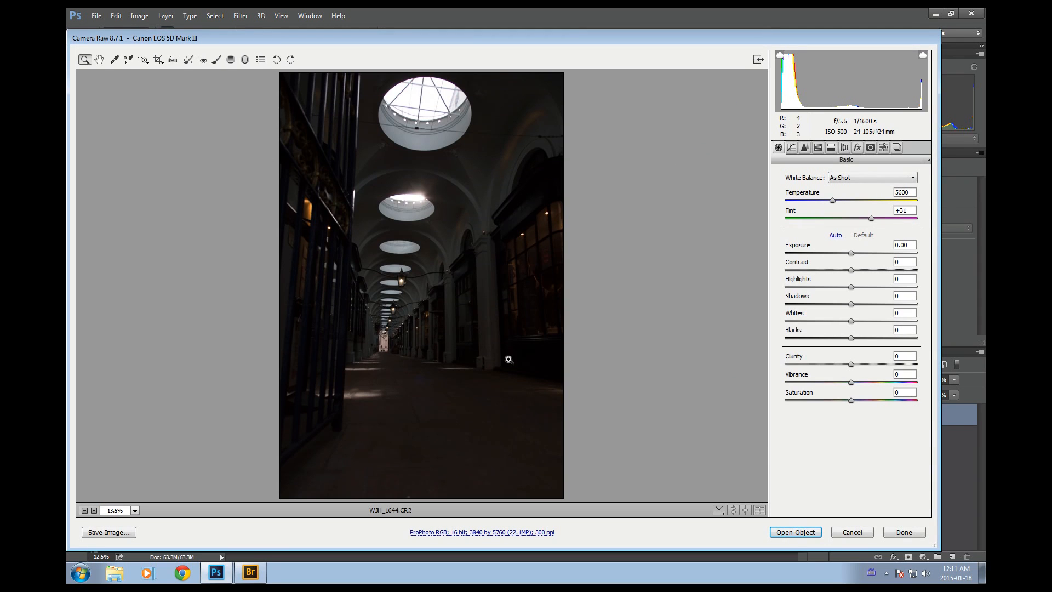
click(805, 532)
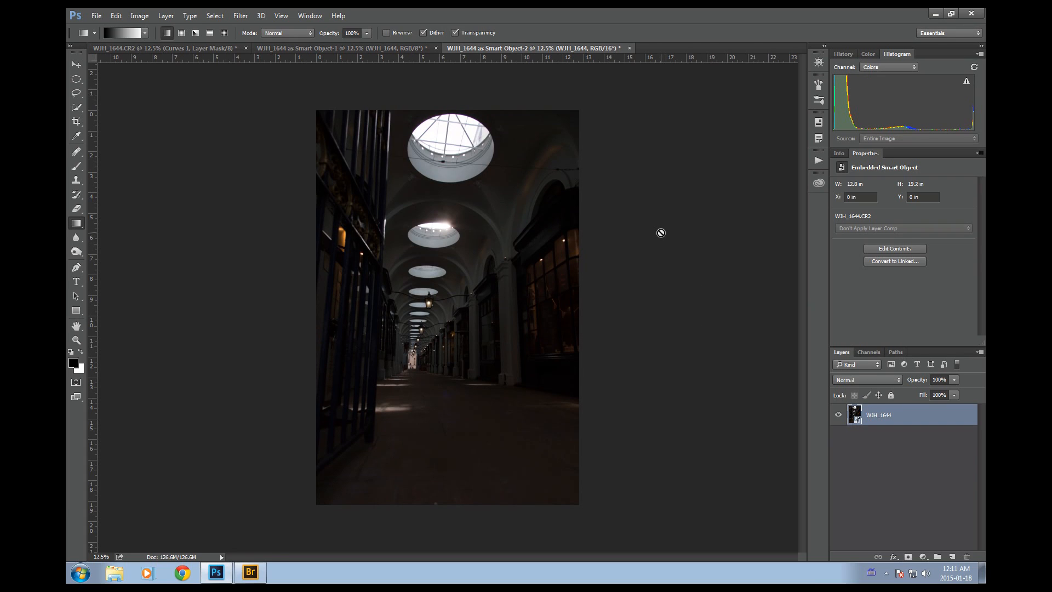
Step: Add a Curves adjustment layer above the 16 bit Smart Object, strongly lift its shadows and midtones, and refresh the histogram
click(923, 557)
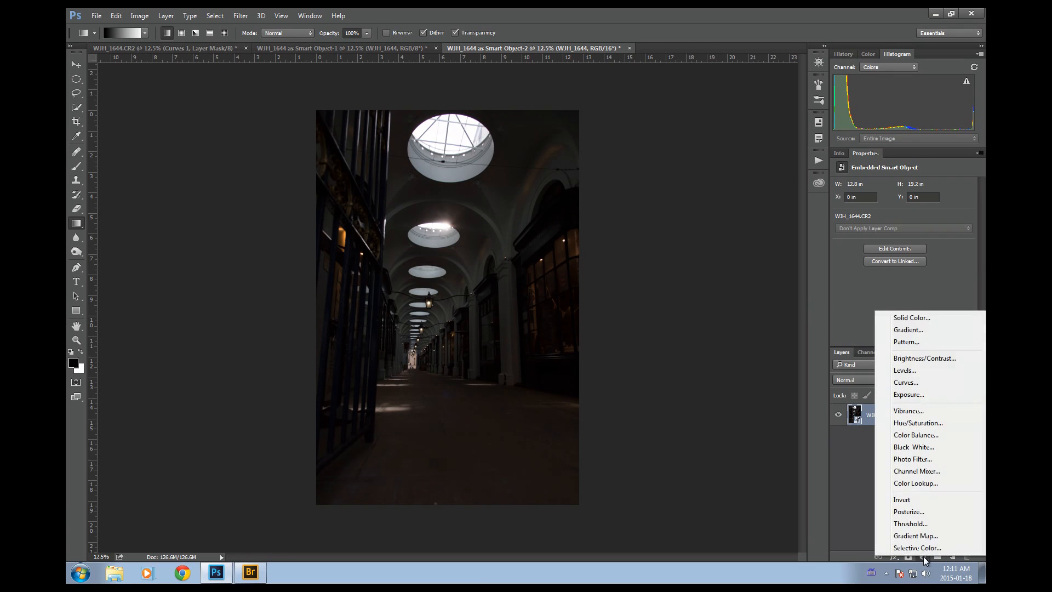
click(917, 383)
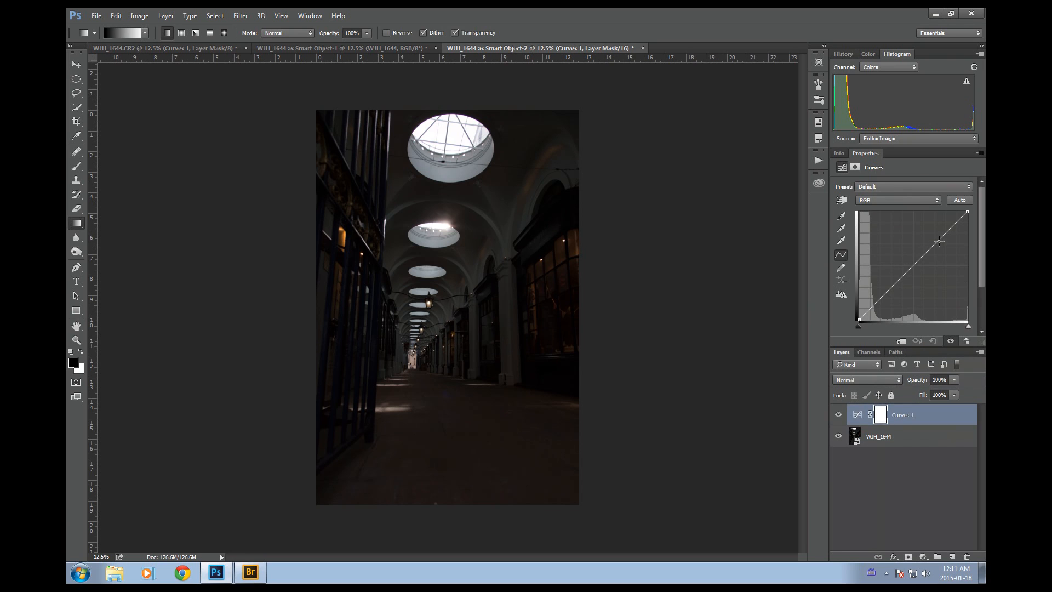
drag(934, 244, 905, 238)
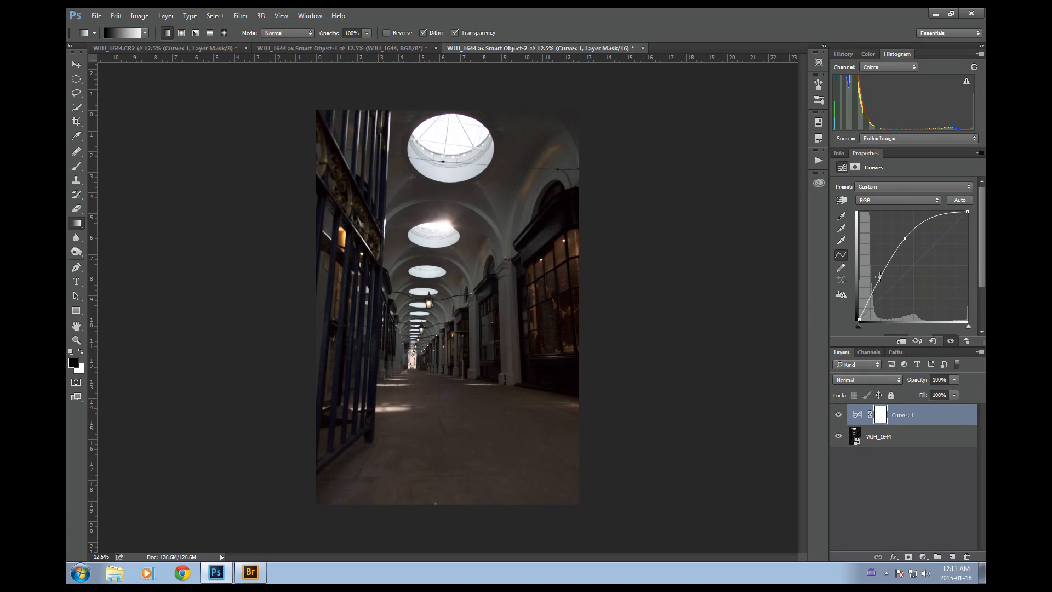
drag(875, 278, 869, 286)
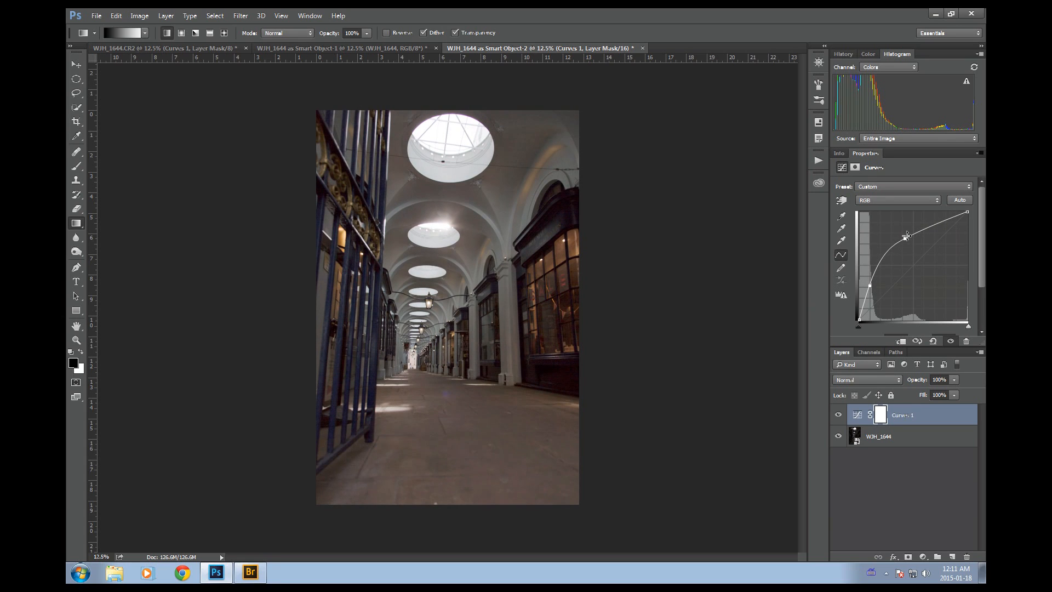
drag(907, 235, 908, 235)
click(966, 82)
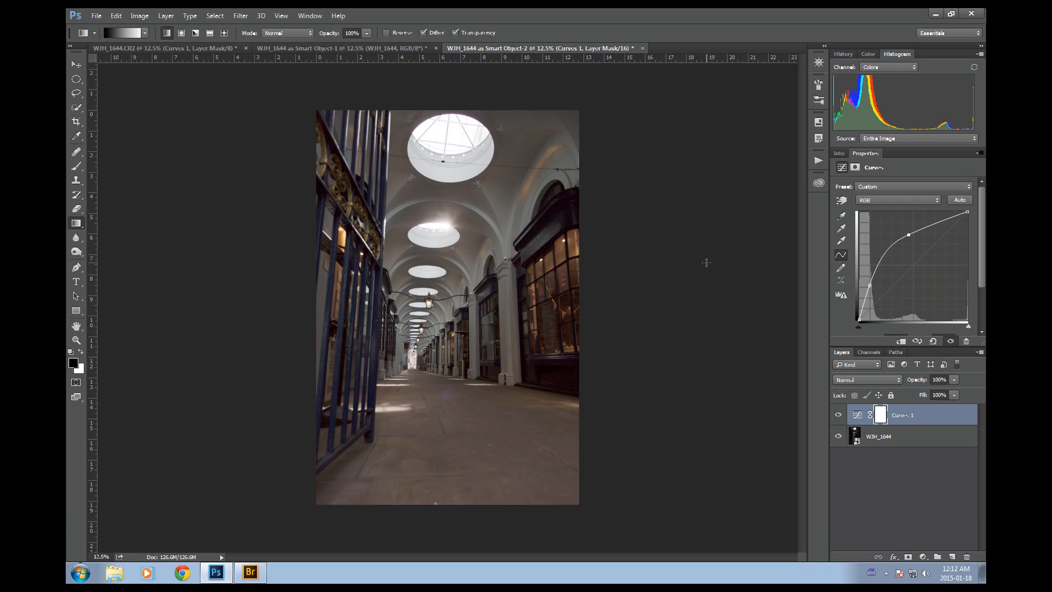
Step: Compare the histograms of the 8 bit Curves version, the raw-adjusted Smart Object, and the 16 bit Smart Object with Curves
click(228, 48)
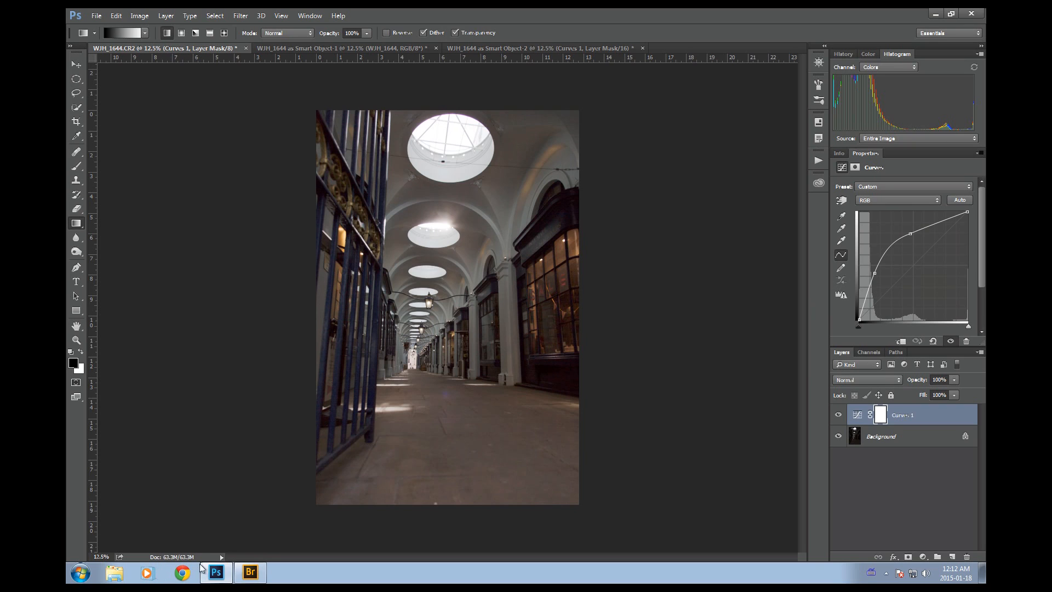
click(383, 51)
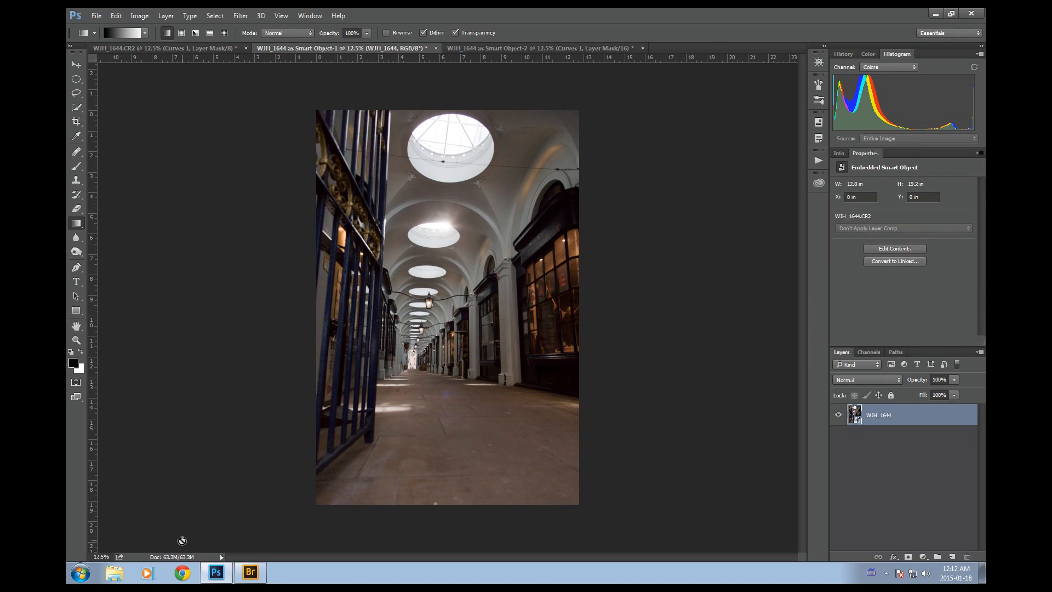
mouse_move(211, 569)
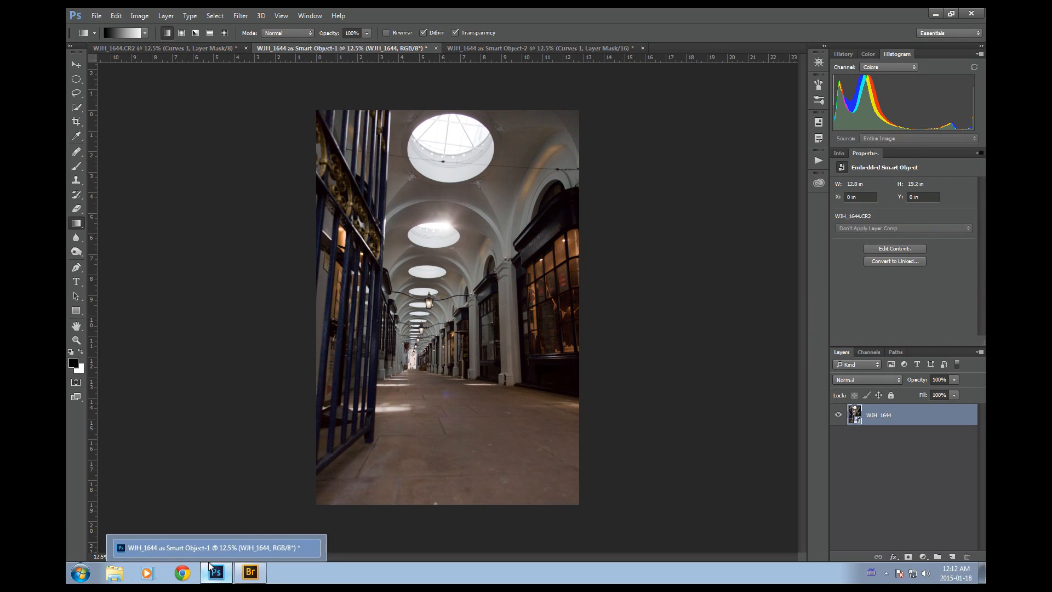
click(519, 49)
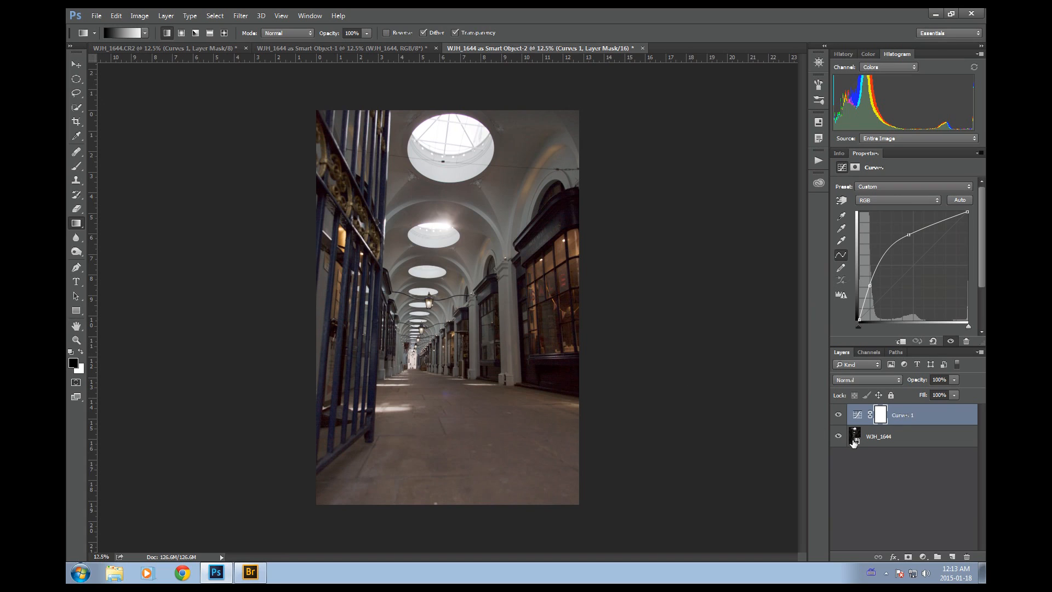
Step: Reopen the 16 bit WJH_1644 Smart Object in Camera Raw and view its color Lens Corrections settings
double_click(856, 437)
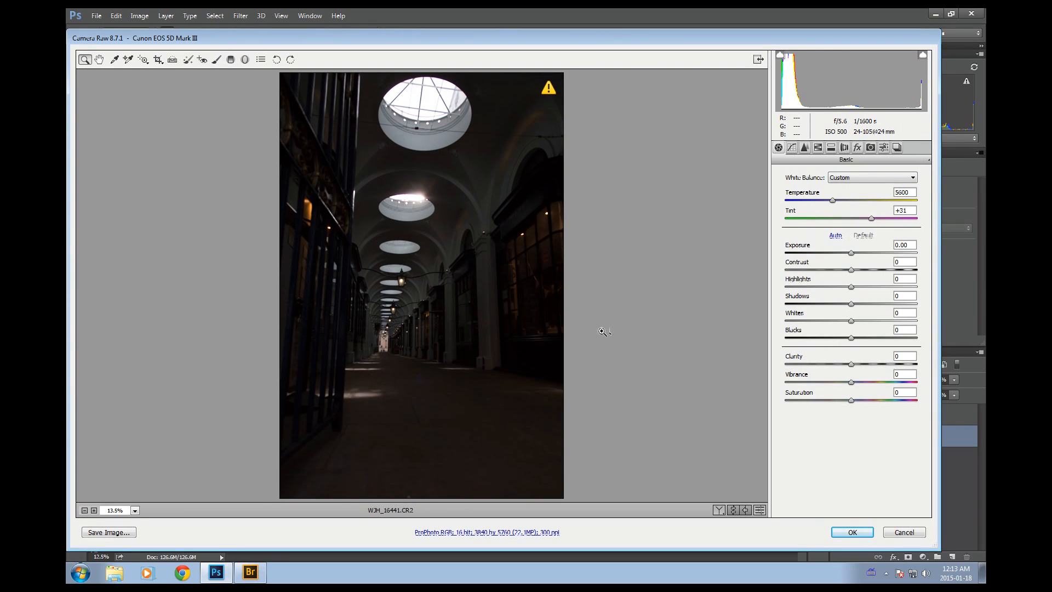
click(845, 149)
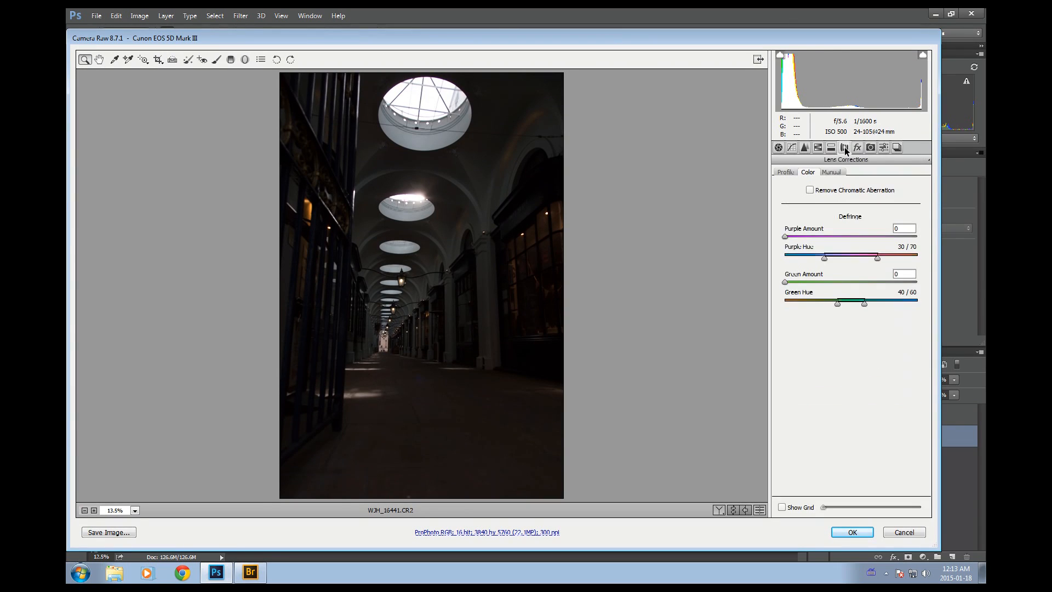